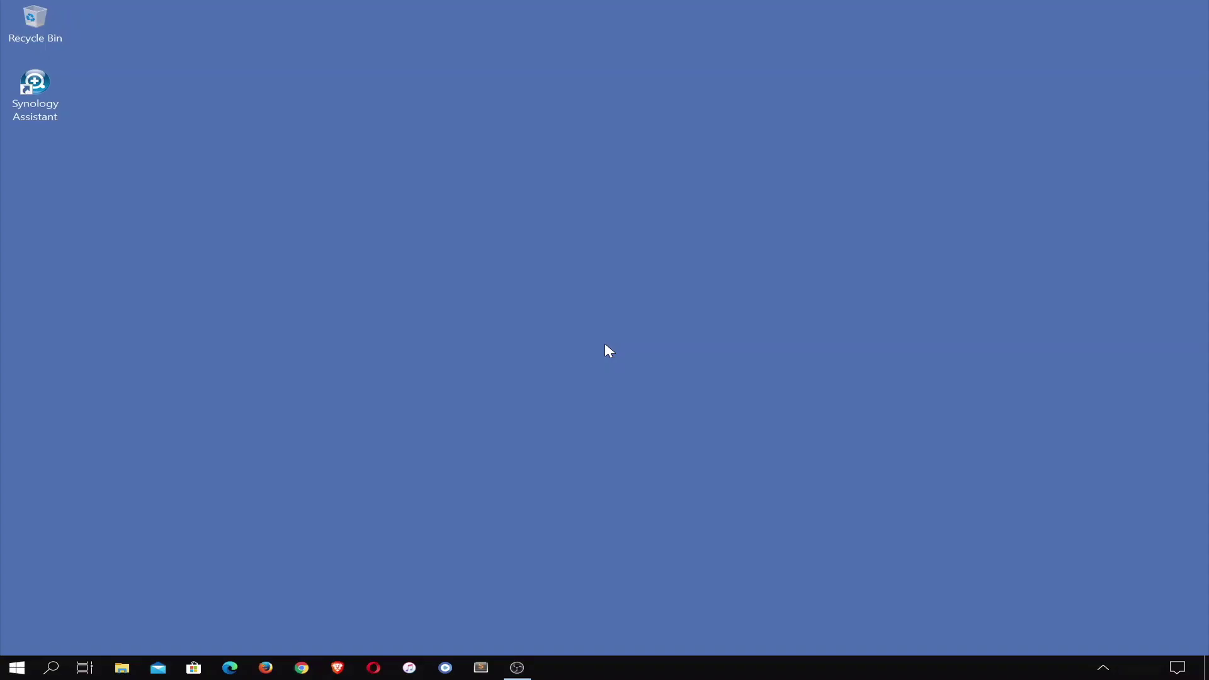
Step: Search Windows for regedit and open the Registry Editor
click(63, 671)
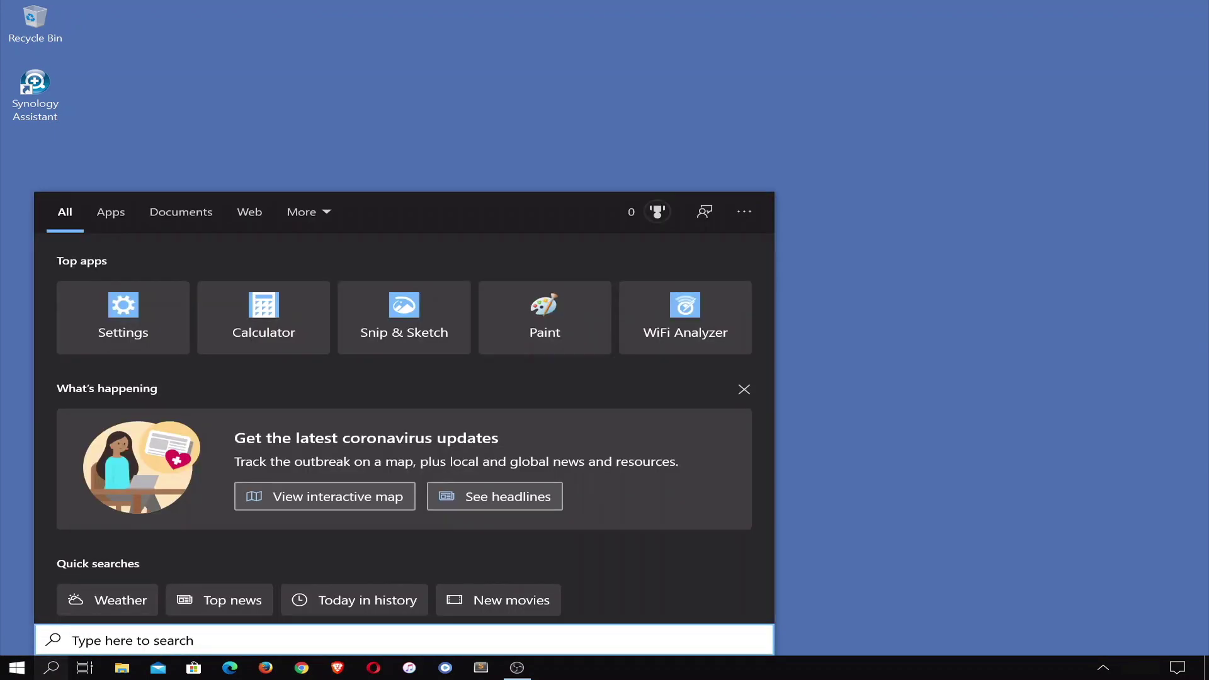
text(regedit)
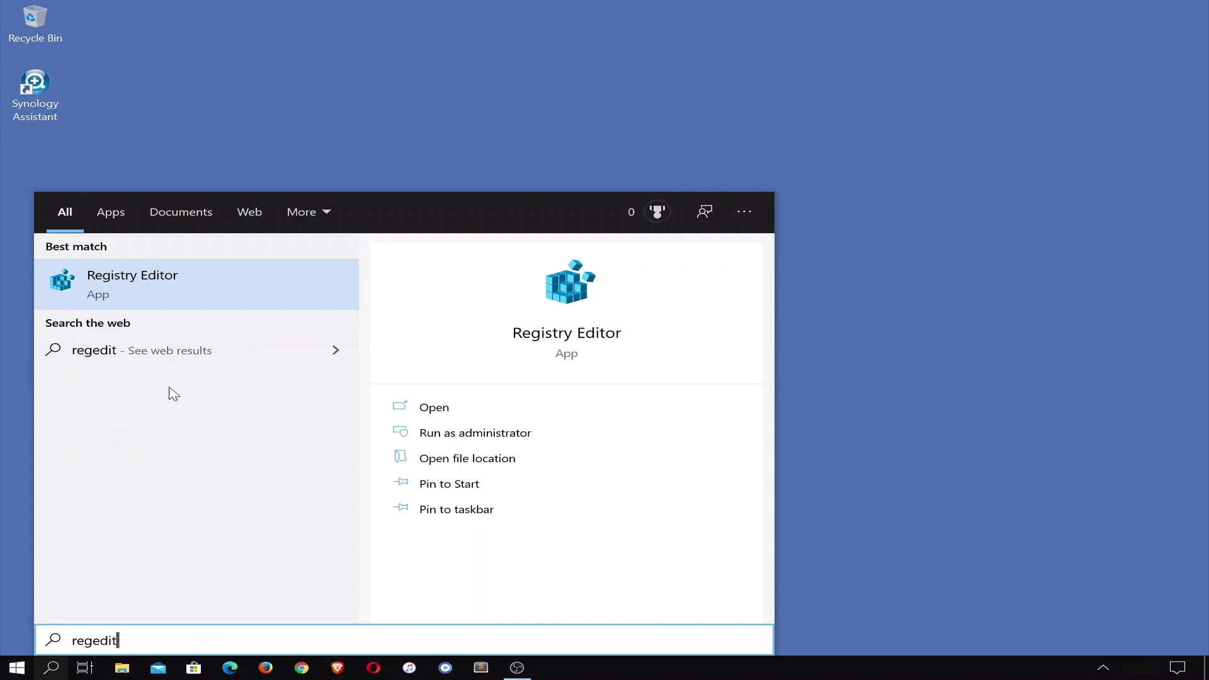
click(181, 296)
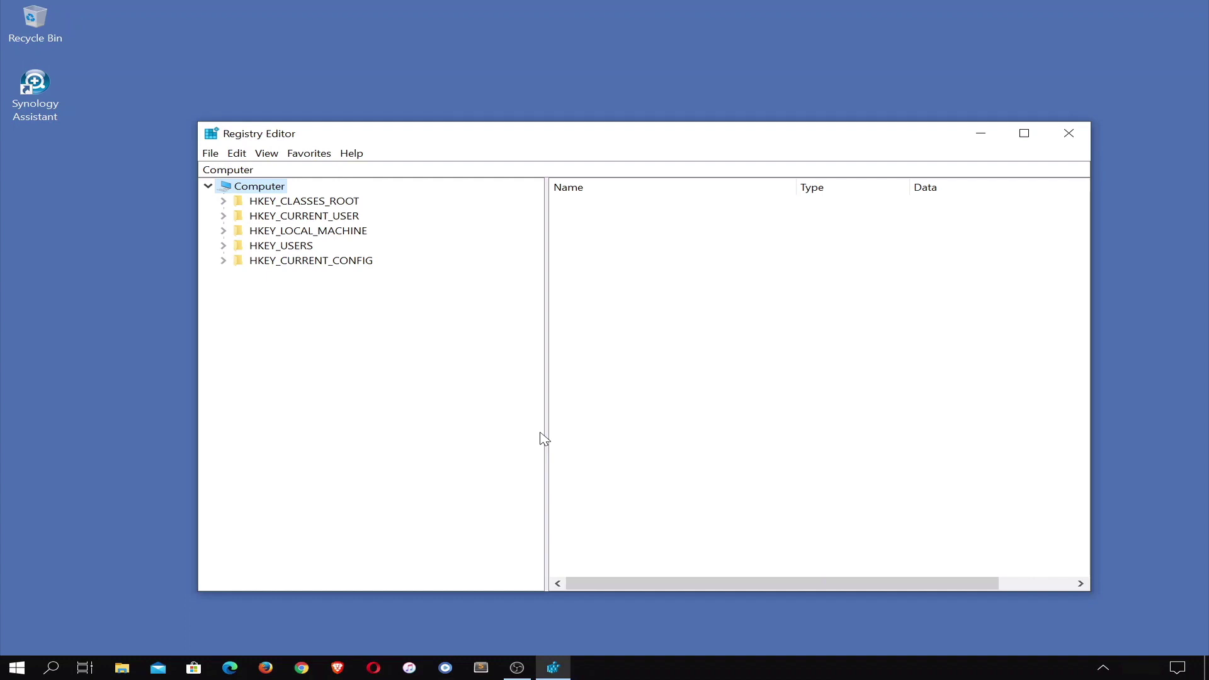
Step: Navigate to HKEY_LOCAL_MACHINE\SYSTEM\CurrentControlSet\Services\PolicyAgent and expand the PolicyAgent key
click(267, 235)
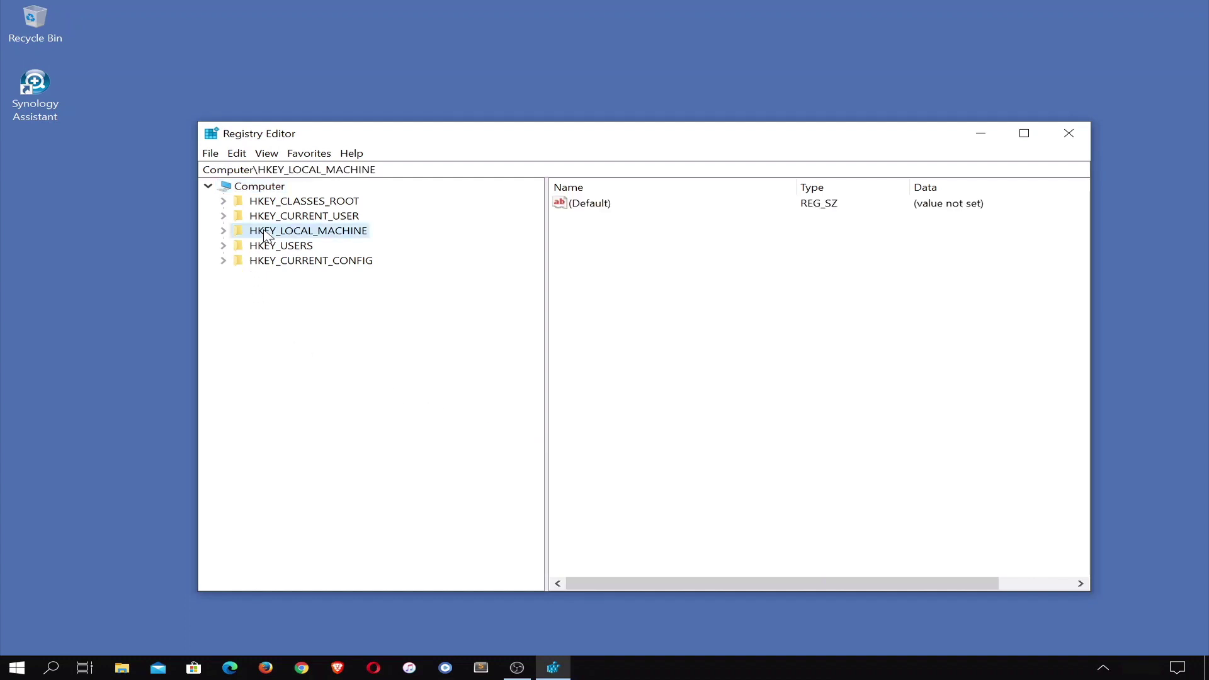
click(223, 231)
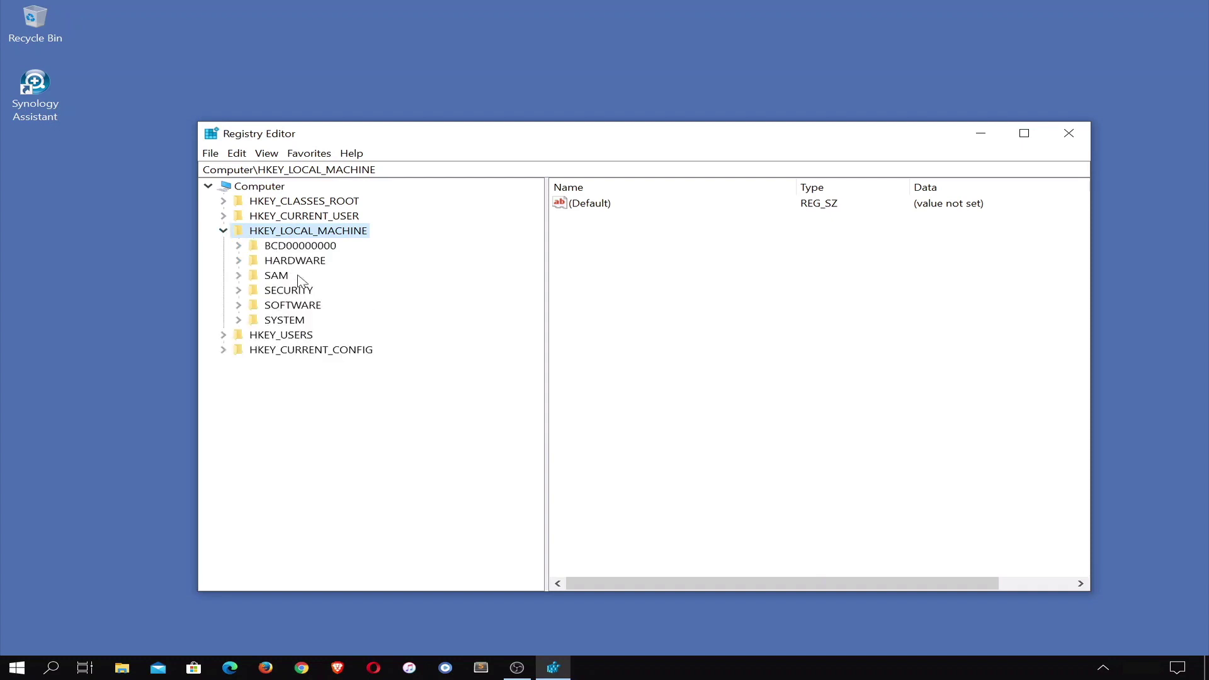
click(297, 323)
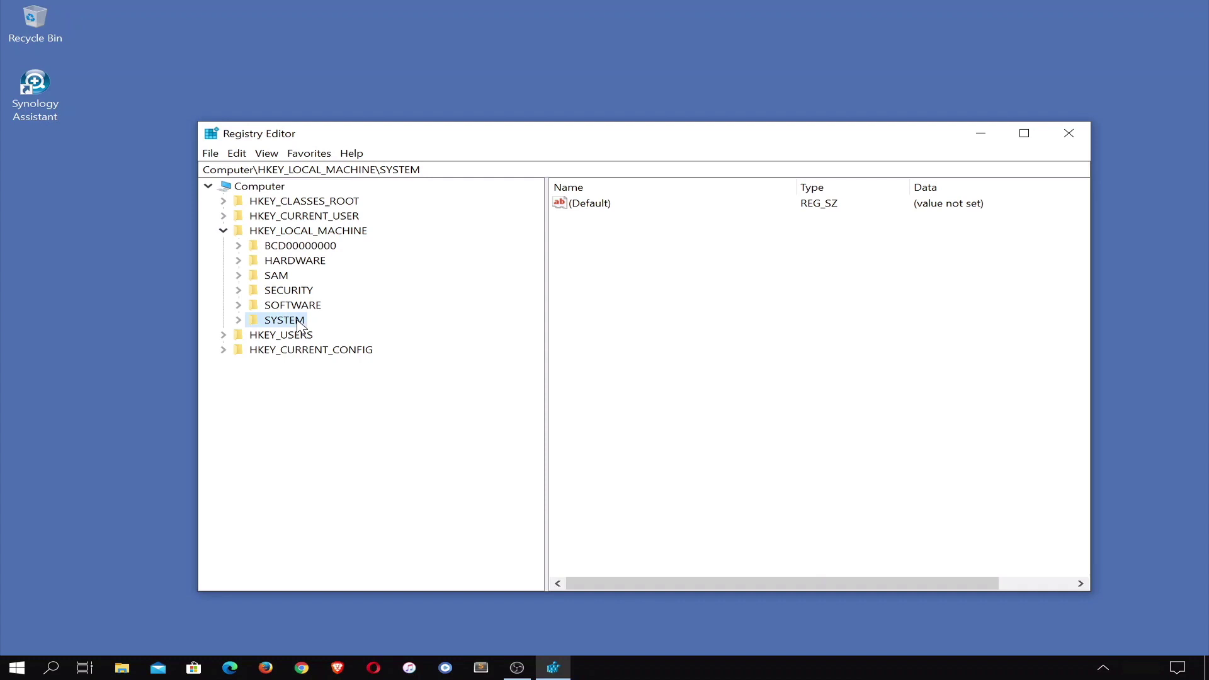
click(240, 321)
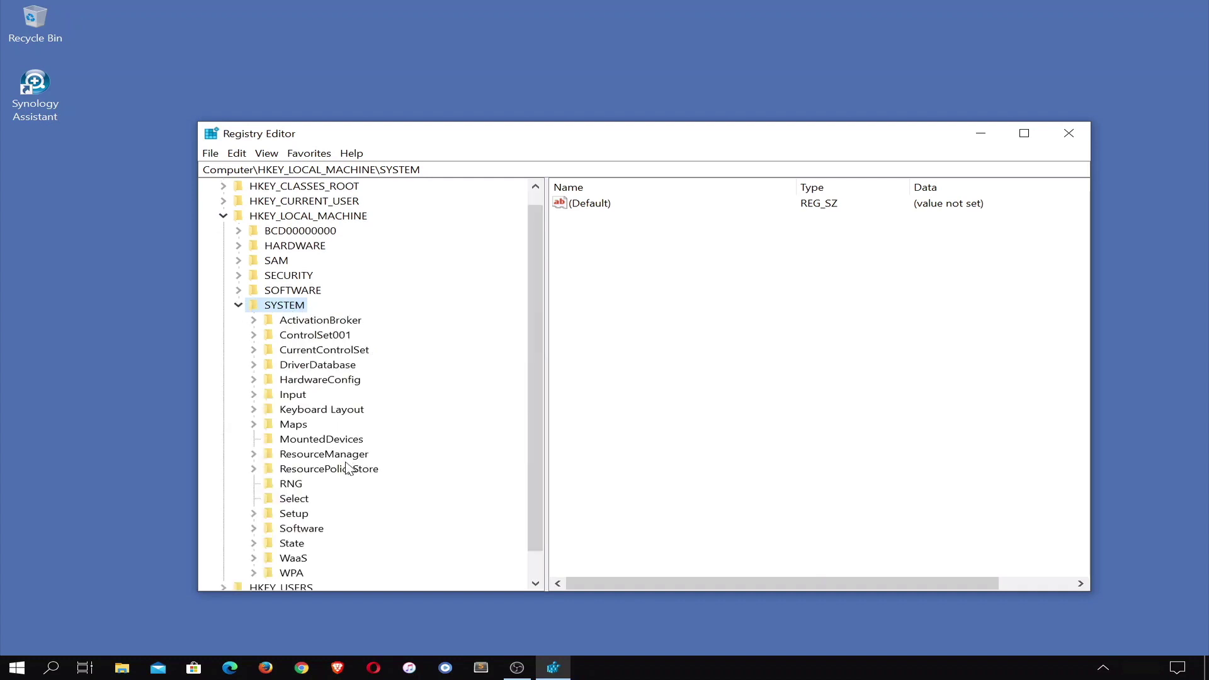
click(353, 352)
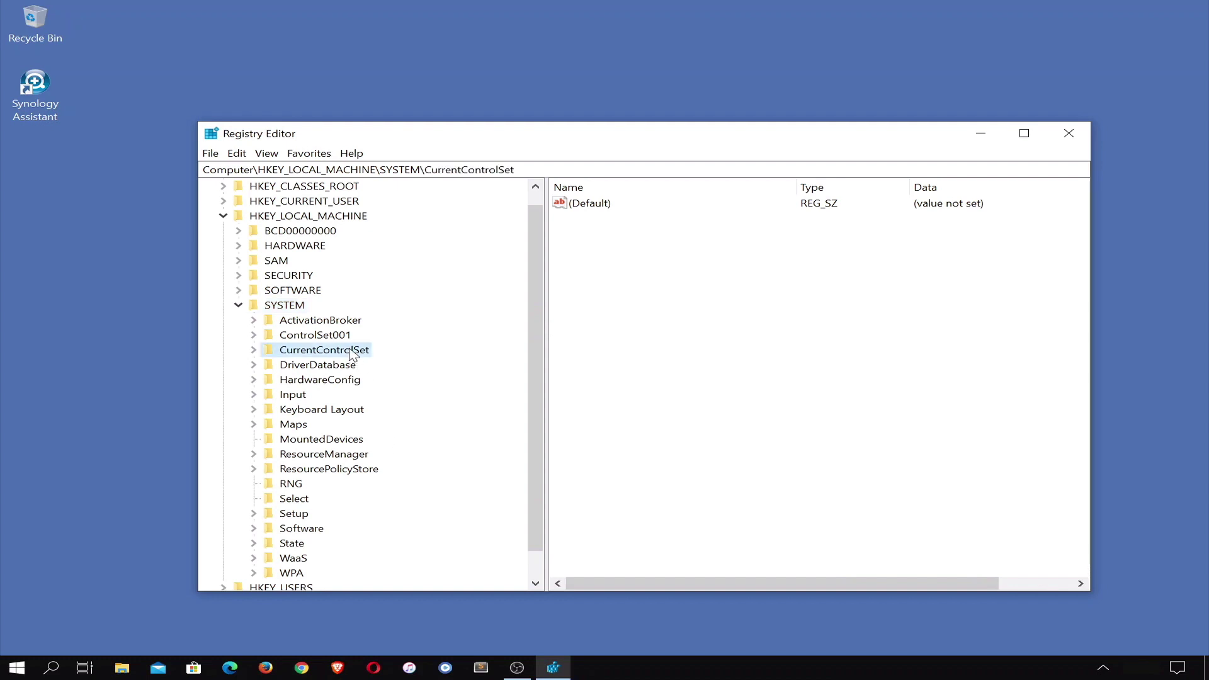
click(254, 350)
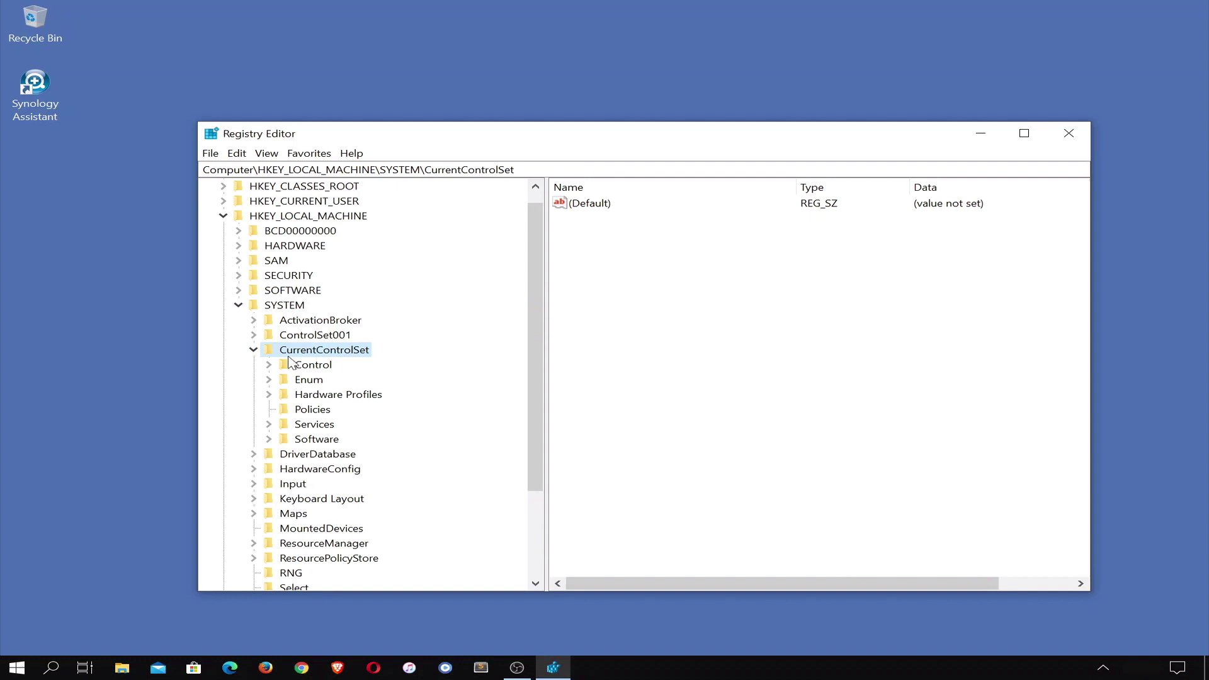
click(322, 426)
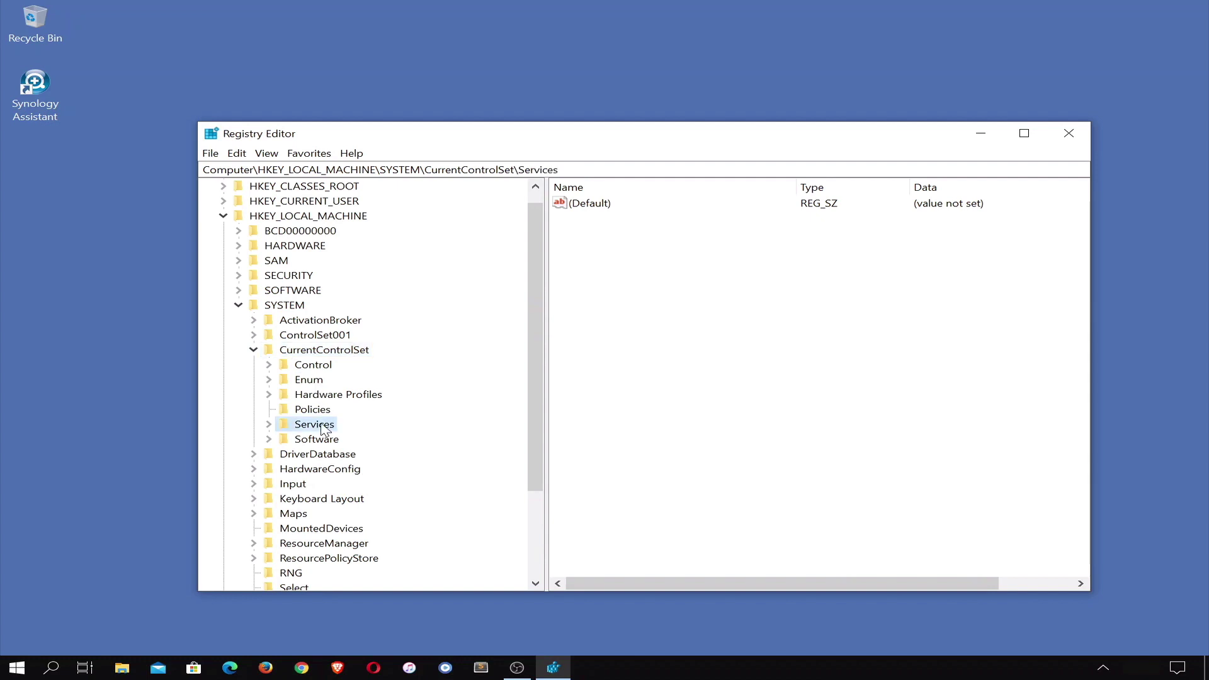
click(269, 424)
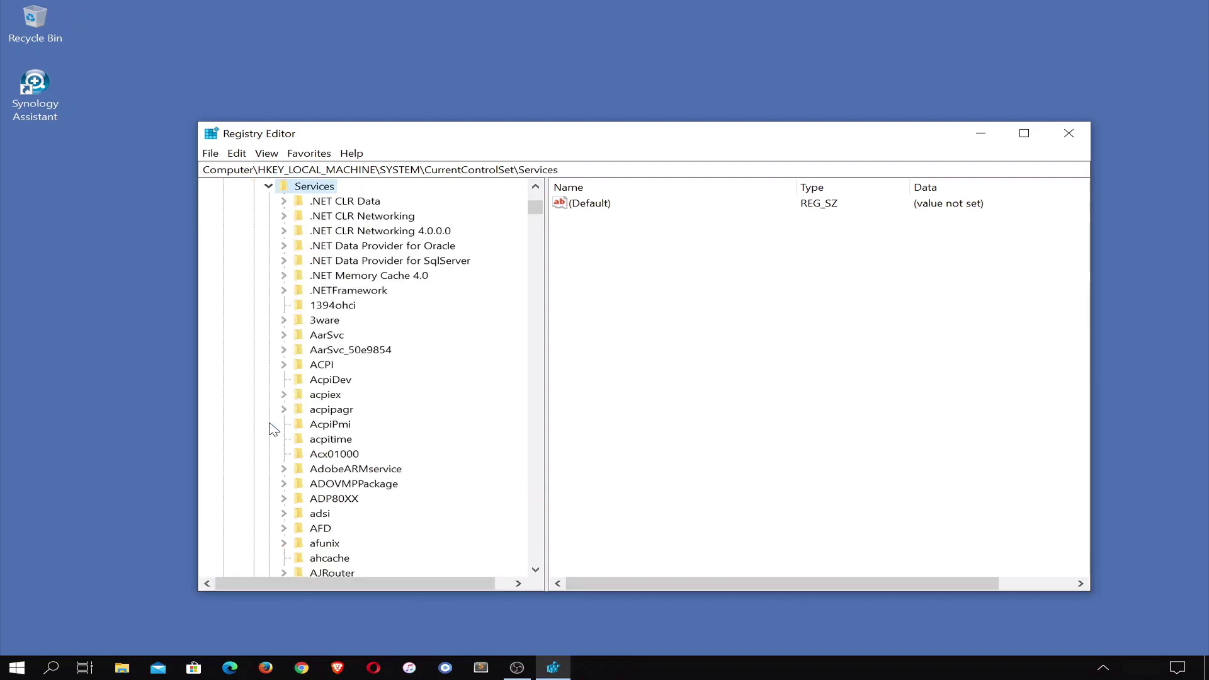
click(341, 203)
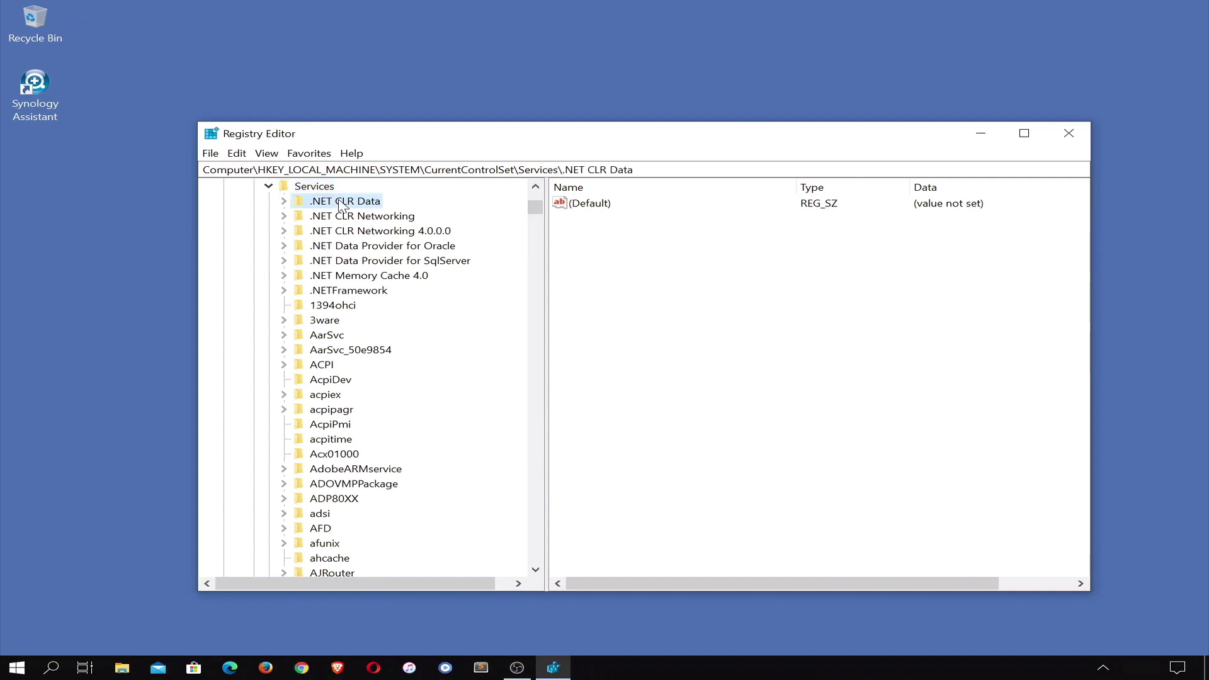
text(po)
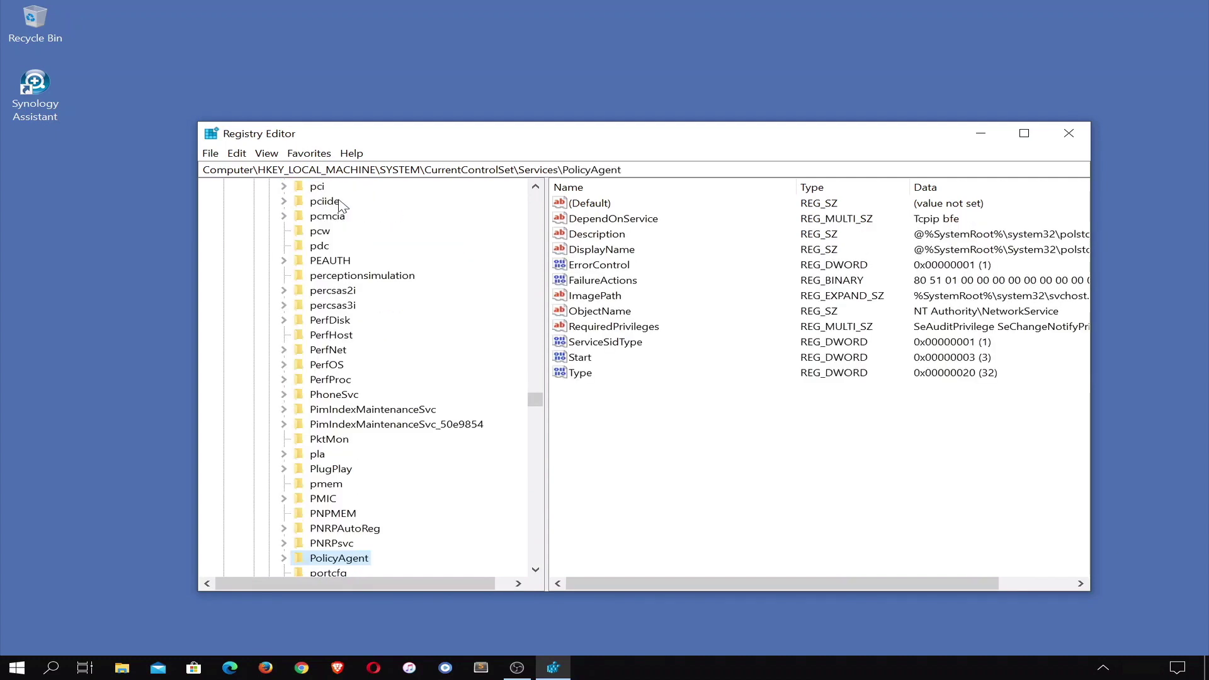
click(283, 558)
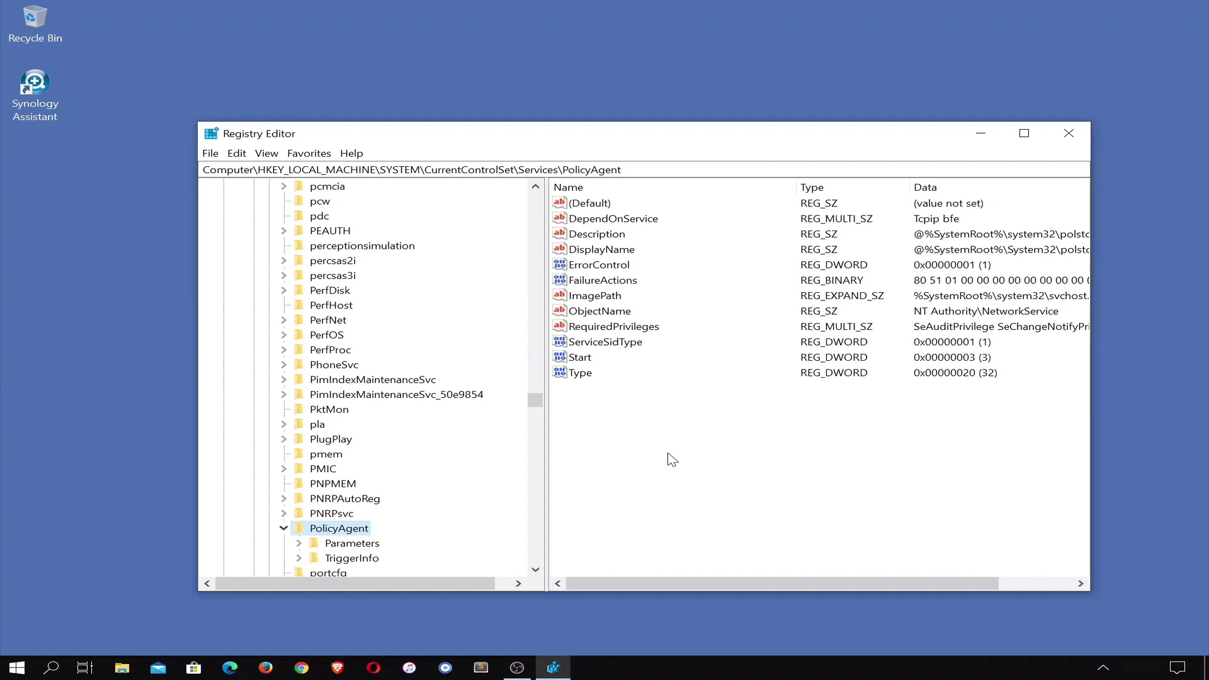
Step: Create a DWORD (32-bit) value named AssumeUDPEncapsulationContextOnSendRule in the PolicyAgent key
click(237, 153)
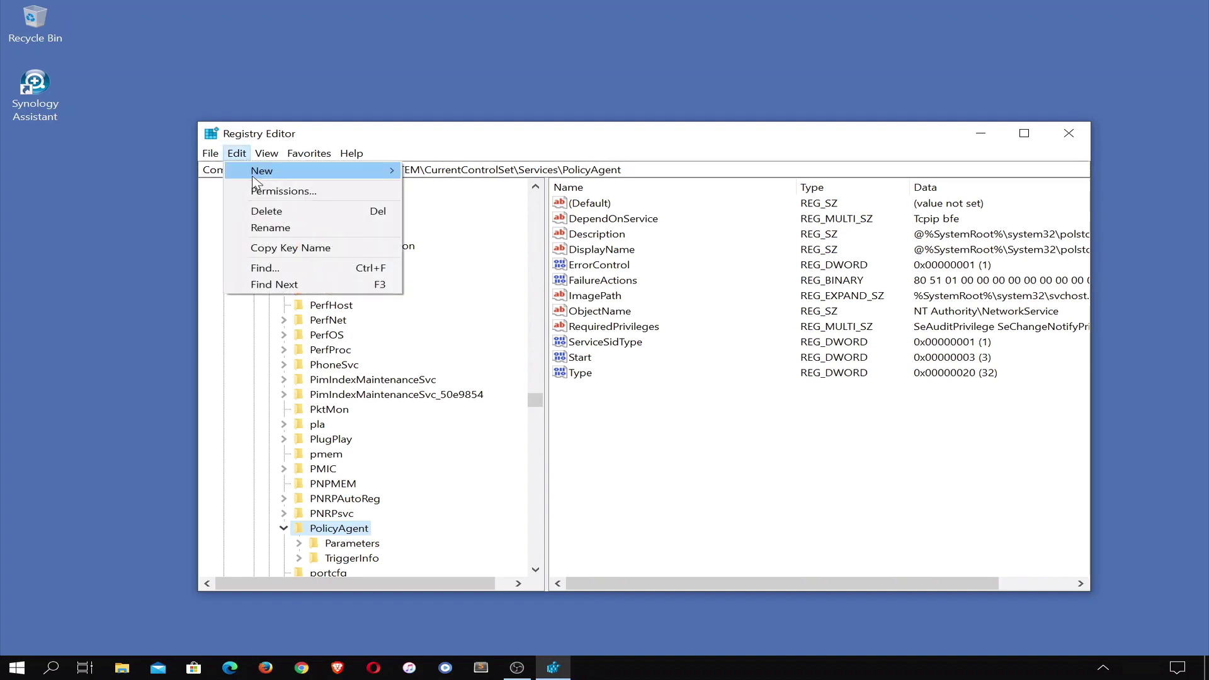
mouse_move(253, 176)
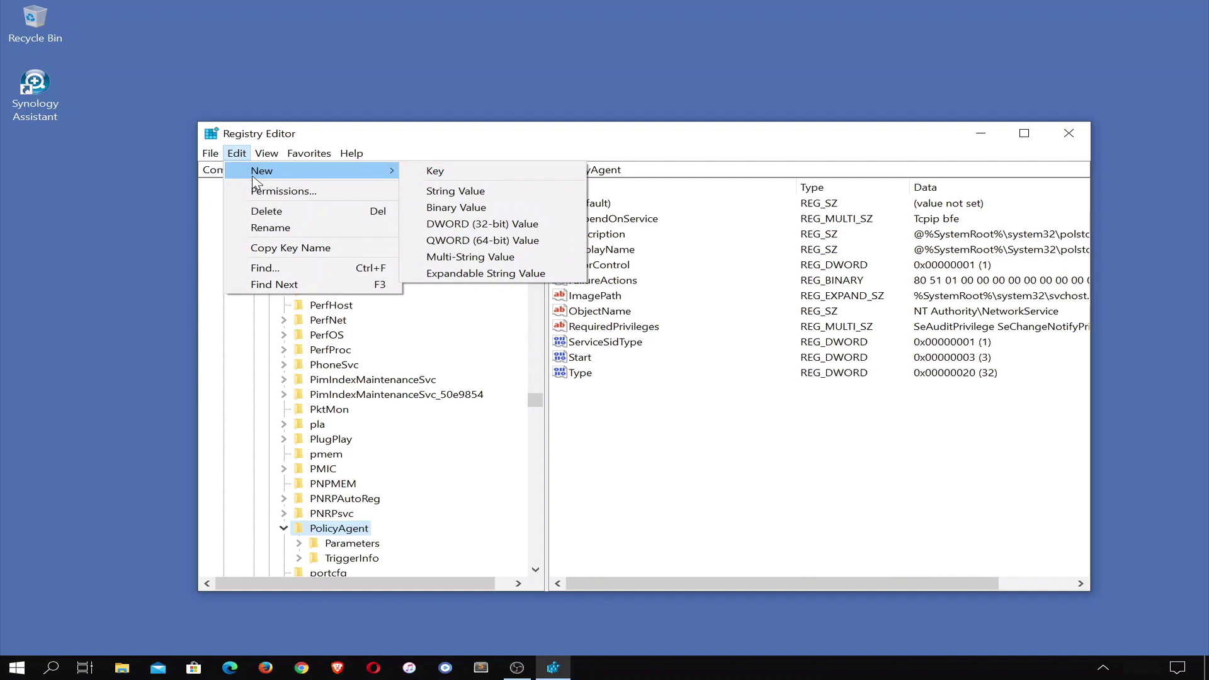
click(552, 227)
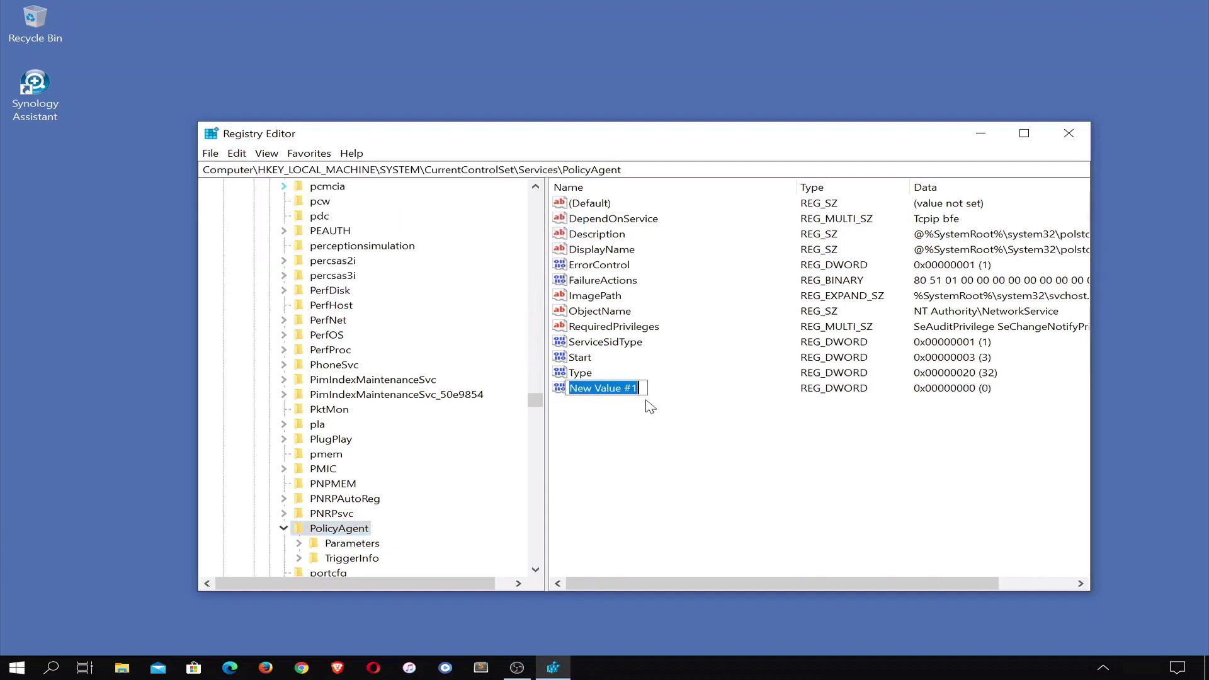
key(End)
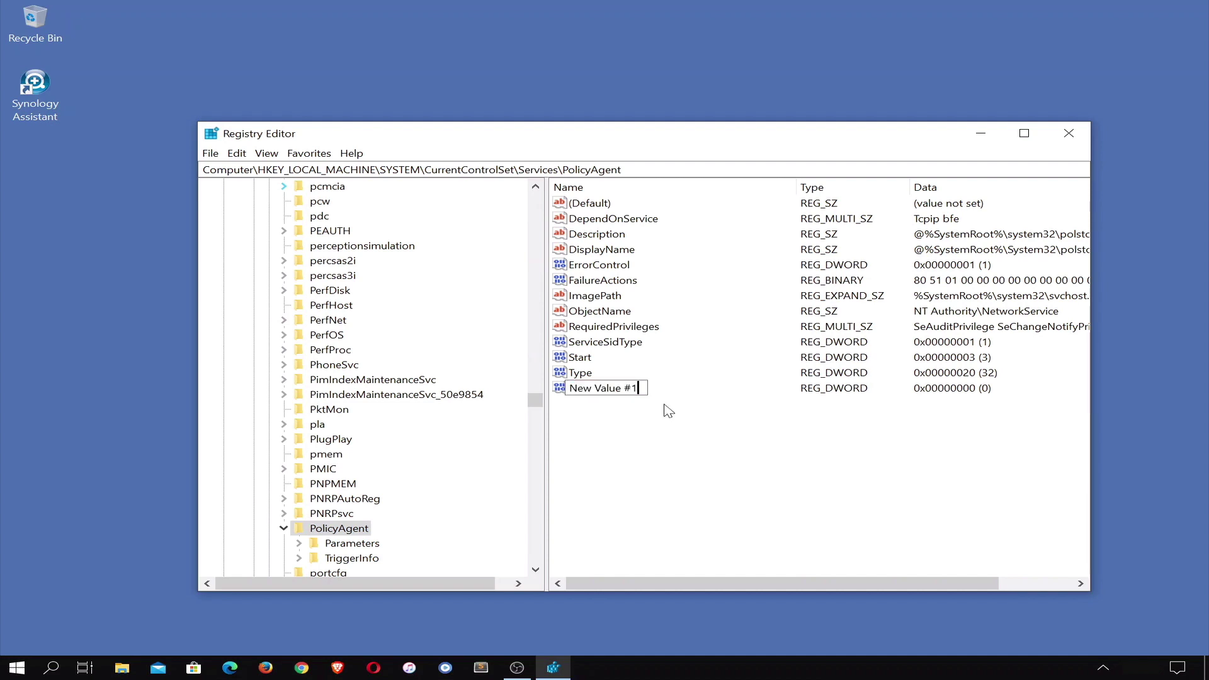
key(BackSpace)
key(BackSpace)
key(BackSpace)
key(BackSpace)
key(BackSpace)
key(BackSpace)
key(BackSpace)
key(BackSpace)
key(BackSpace)
key(BackSpace)
key(BackSpace)
key(BackSpace)
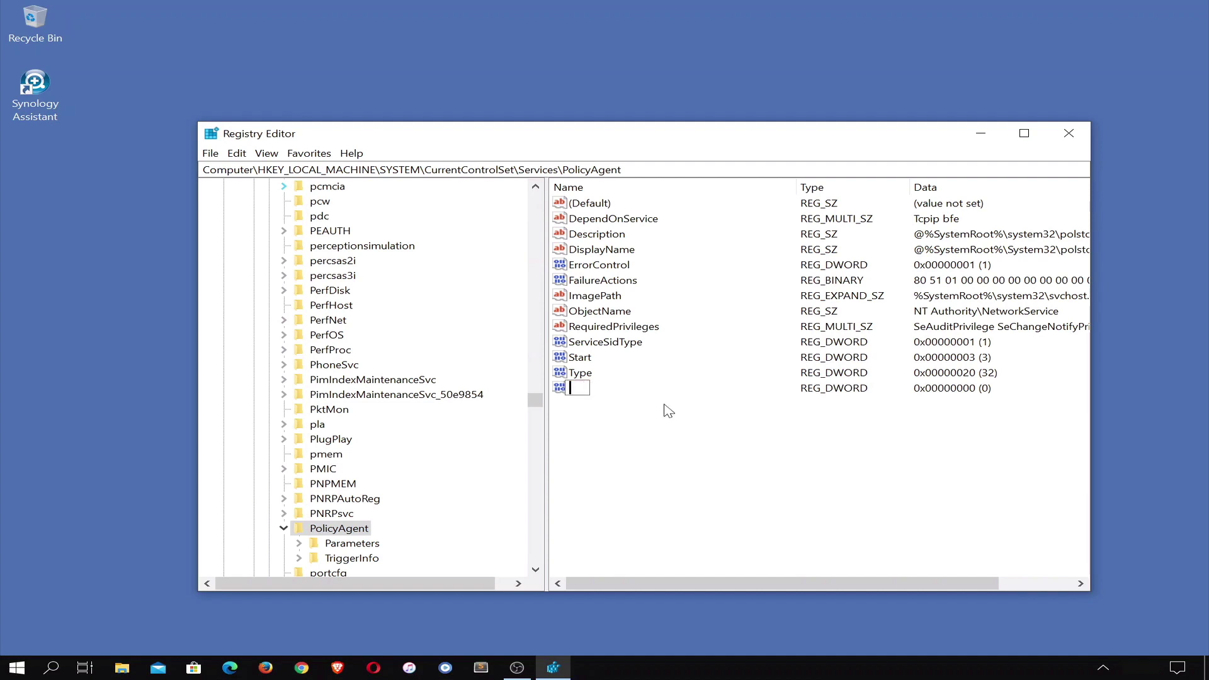
text(AssumeUDPEncapsulationContextOnSendRule)
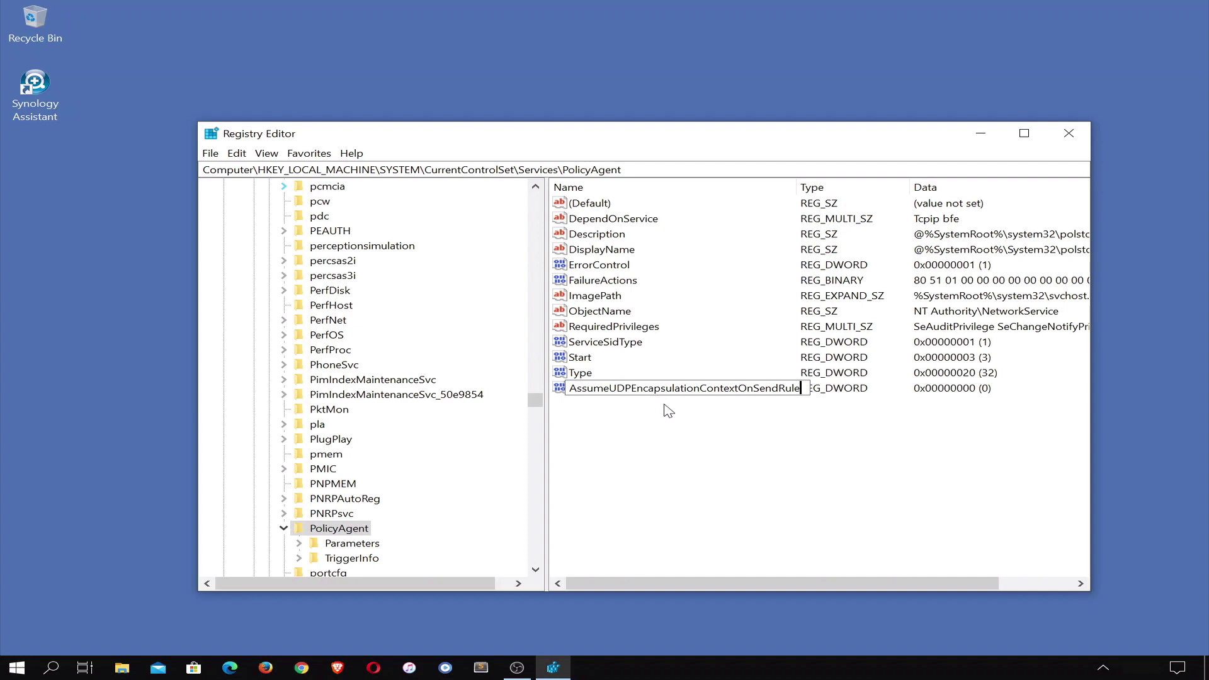
key(Return)
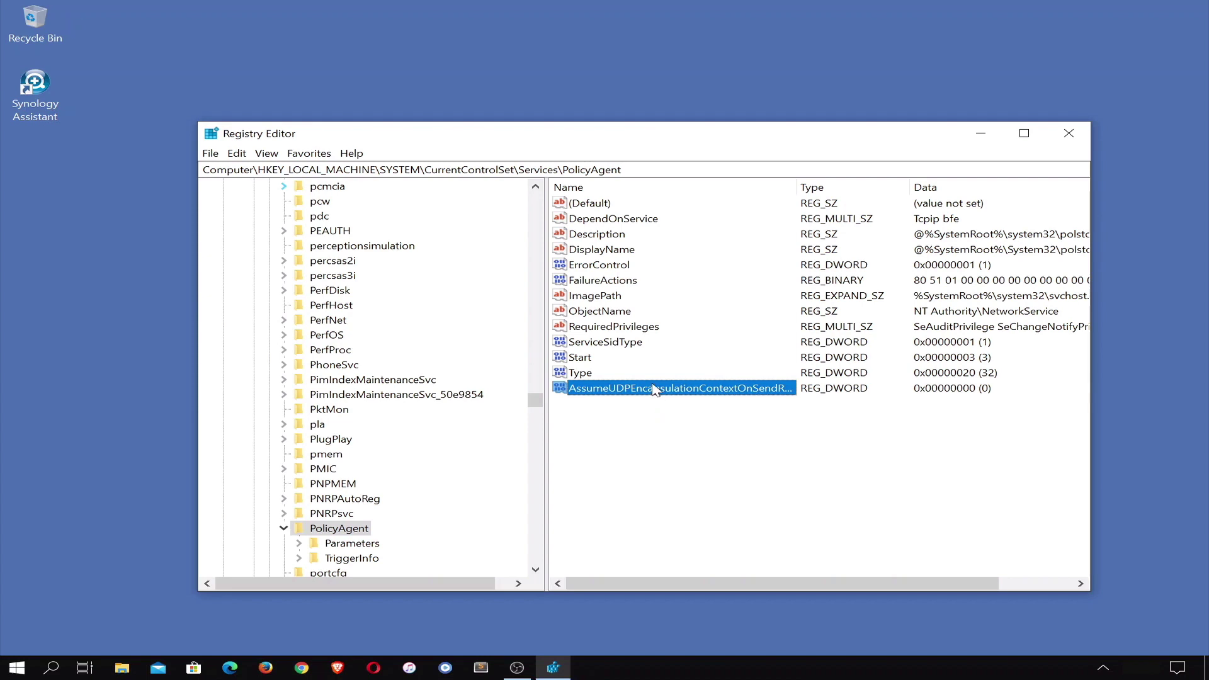
Step: Set the value data of AssumeUDPEncapsulationContextOnSendRule to 2
right_click(655, 390)
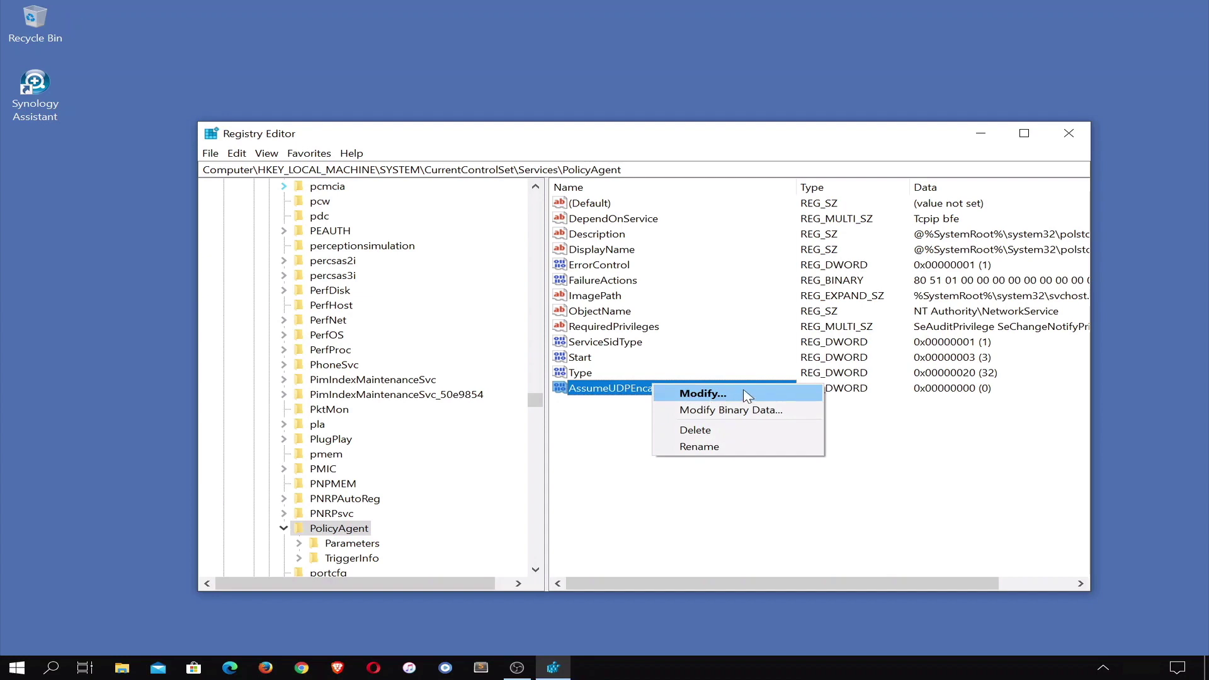
click(703, 394)
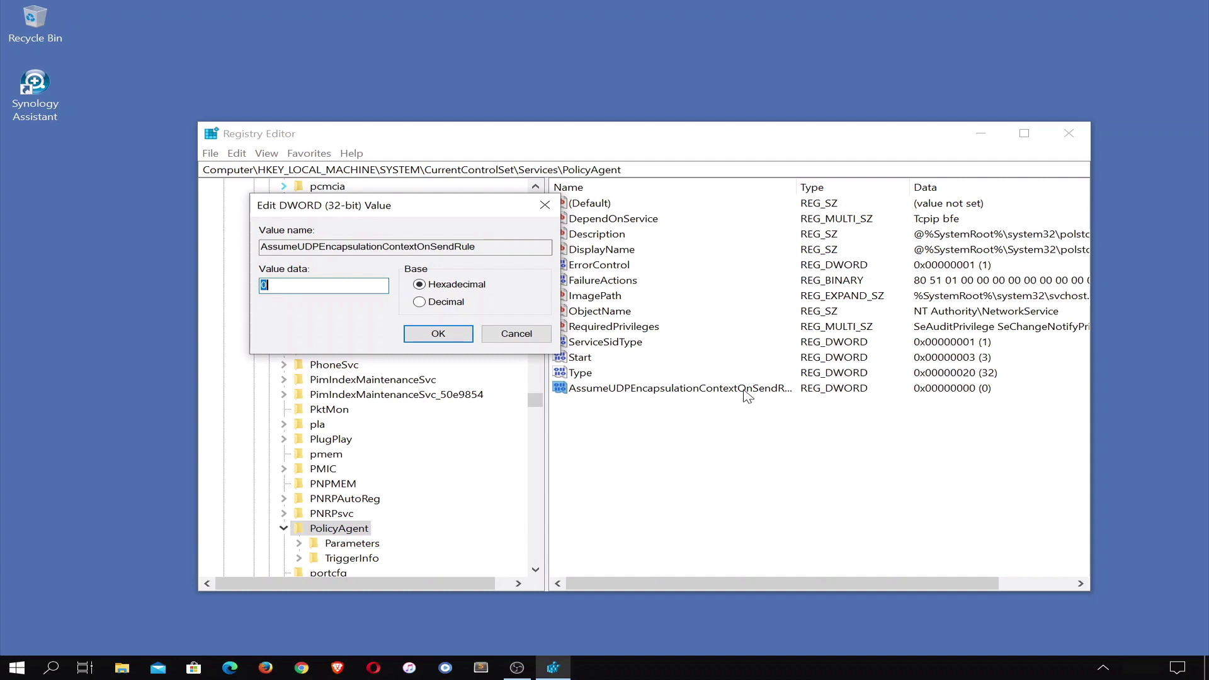
click(378, 286)
key(BackSpace)
text(2)
click(439, 337)
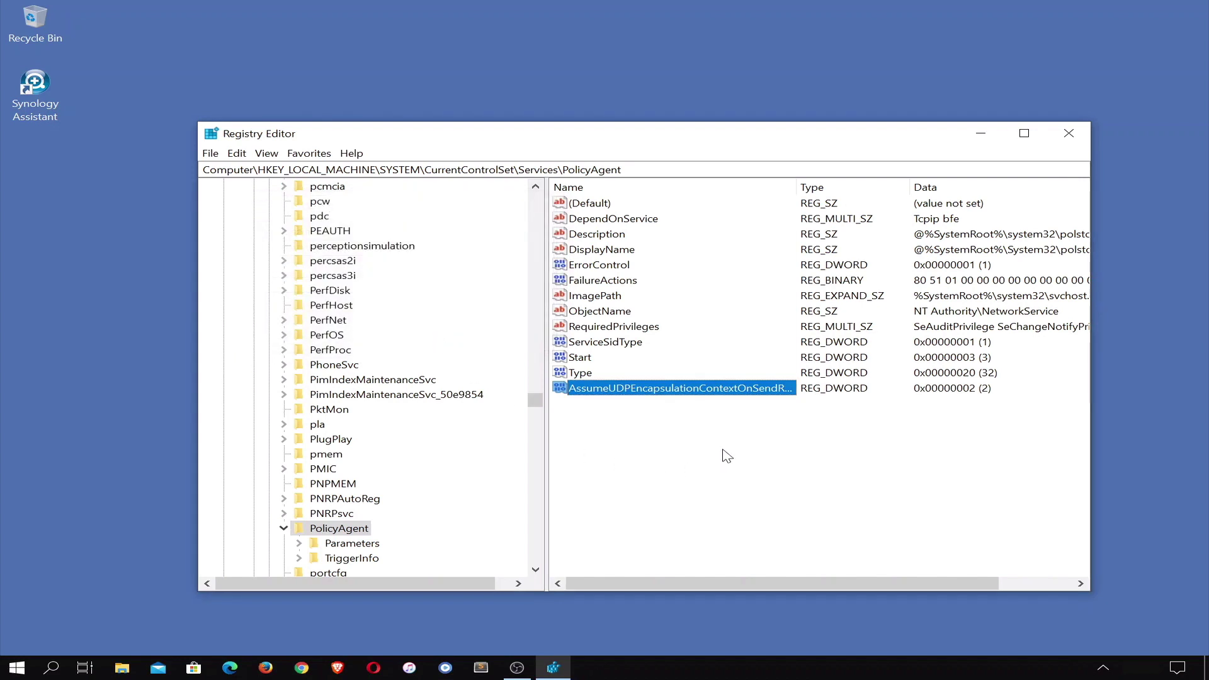
Step: Close the Registry Editor and restart the computer
click(1069, 133)
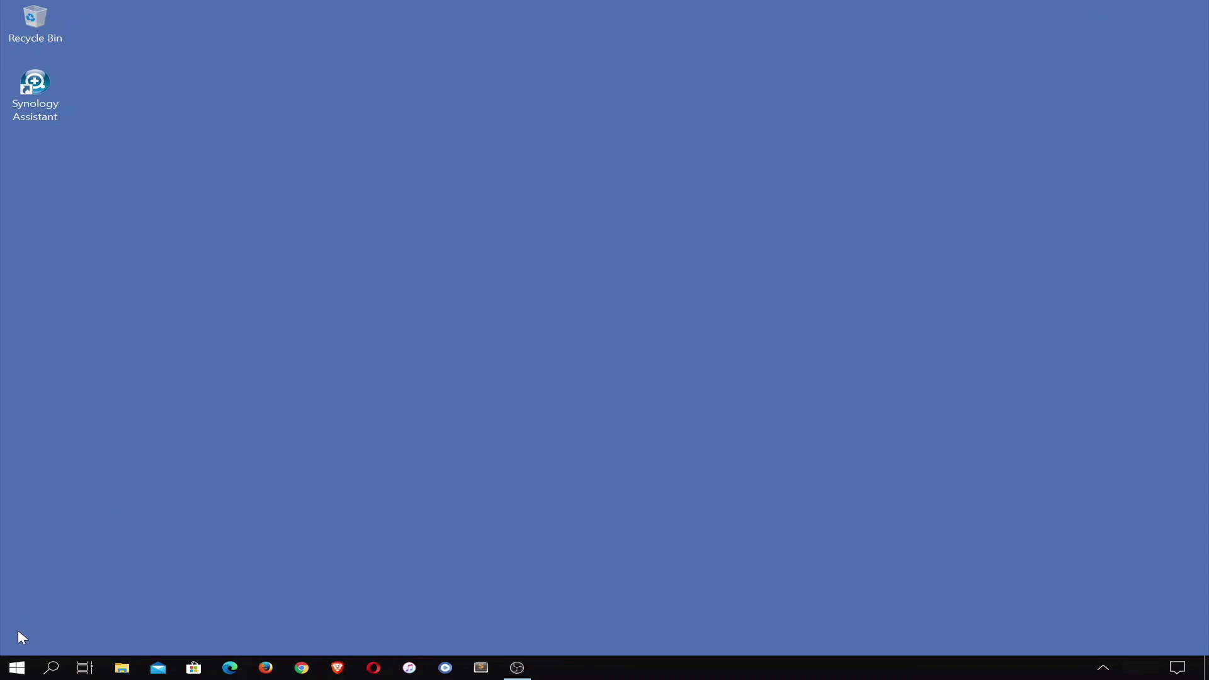
click(16, 668)
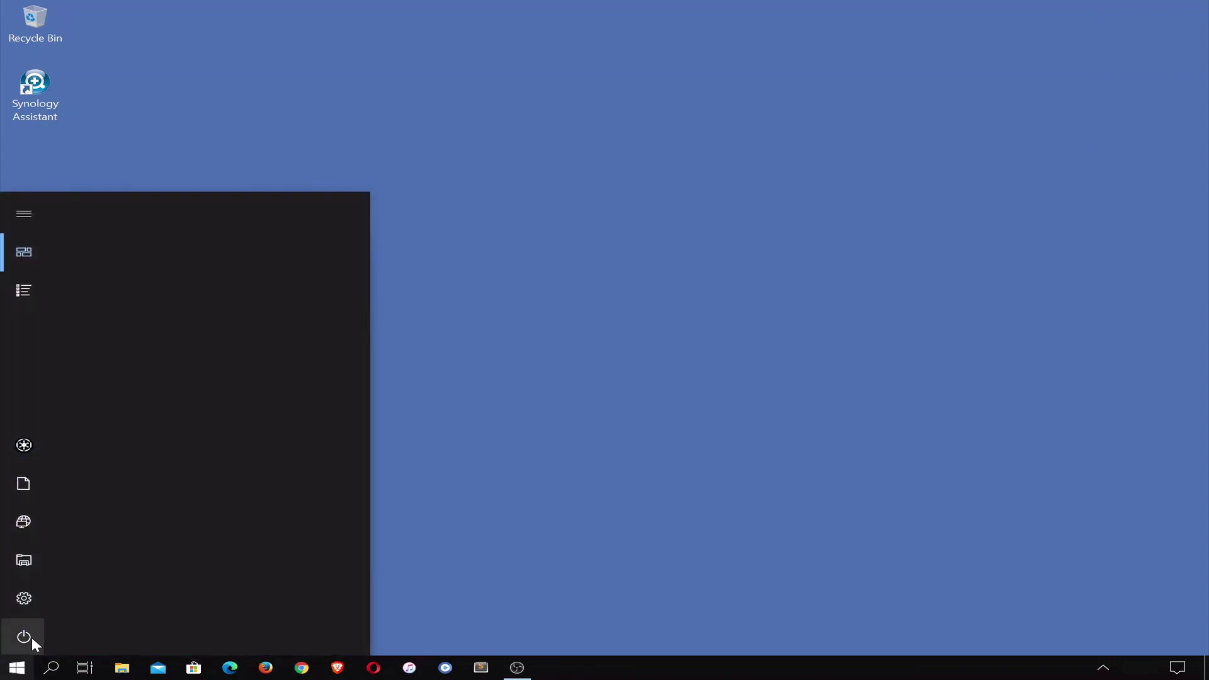
click(31, 638)
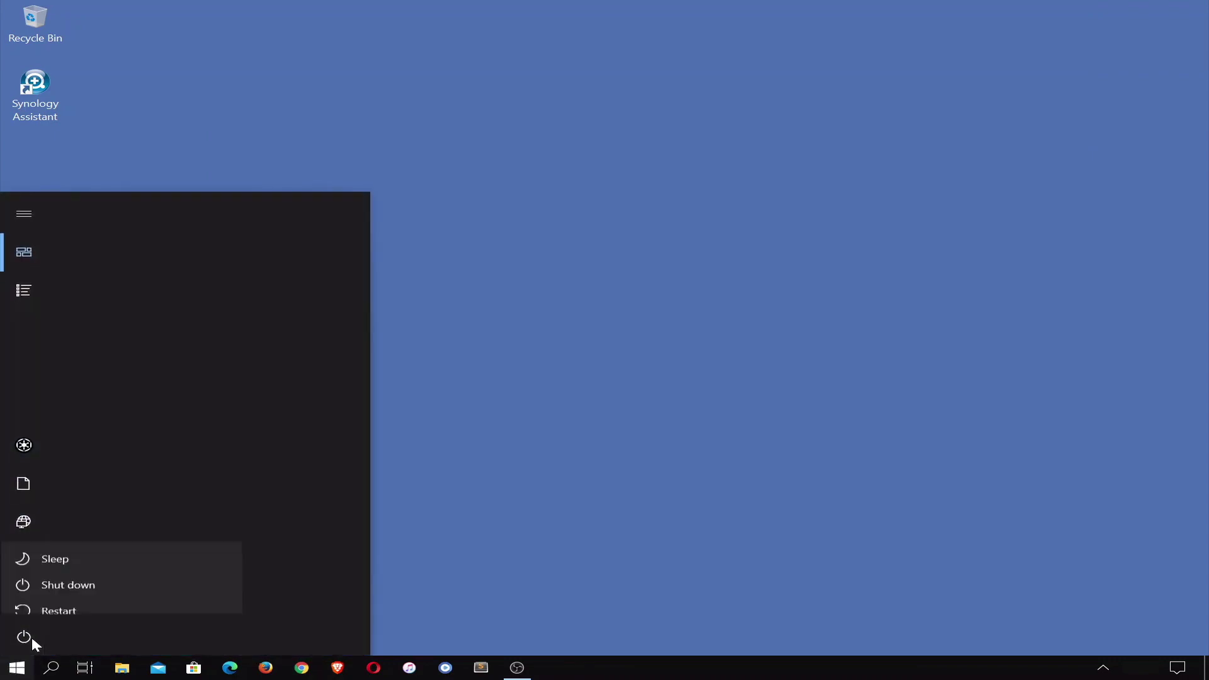
click(95, 598)
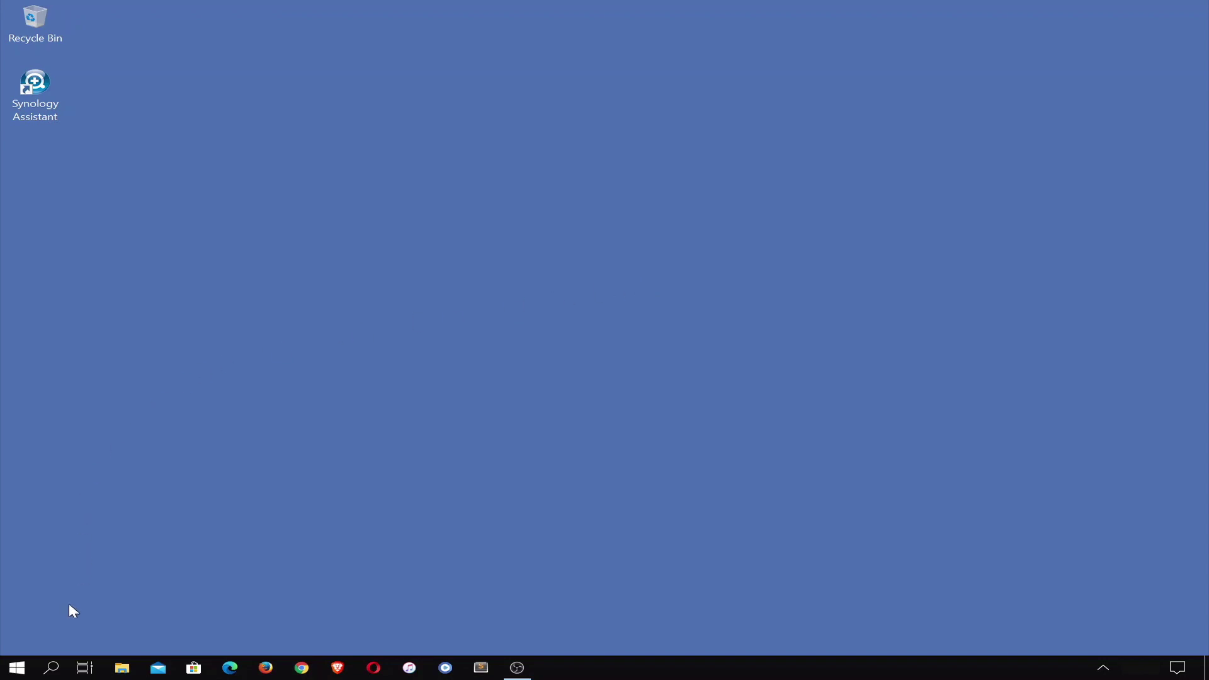
Step: Search Windows for vpn and open the VPN settings
click(52, 669)
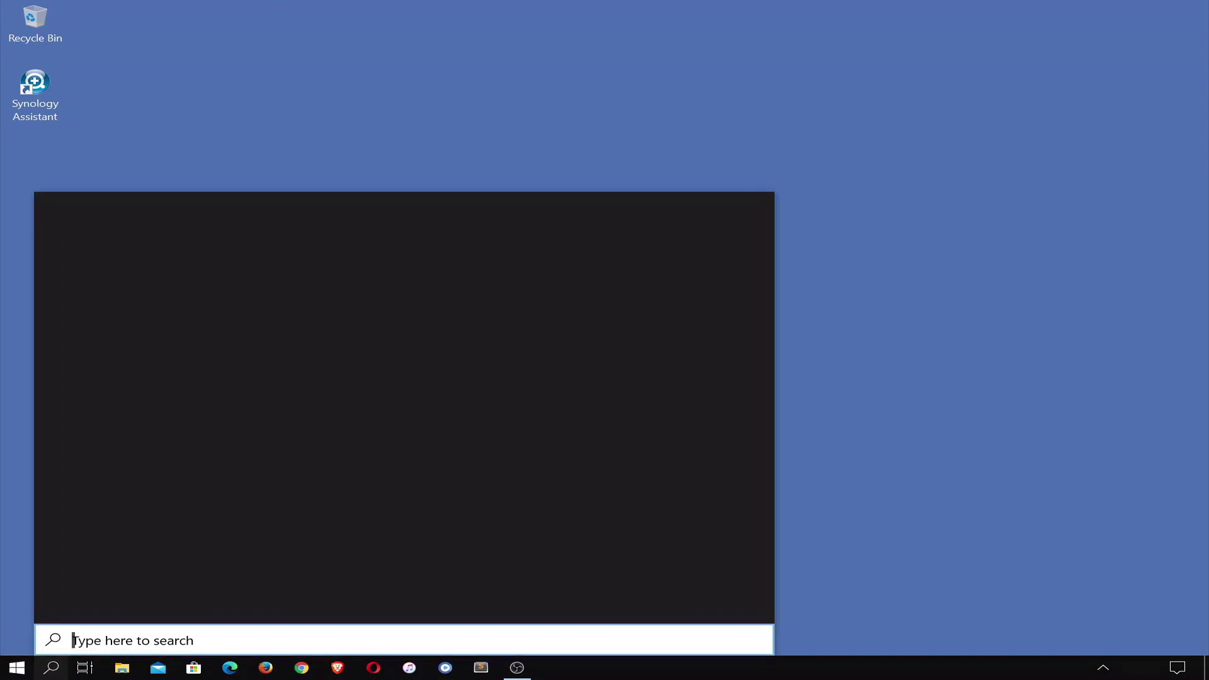
text(vpn)
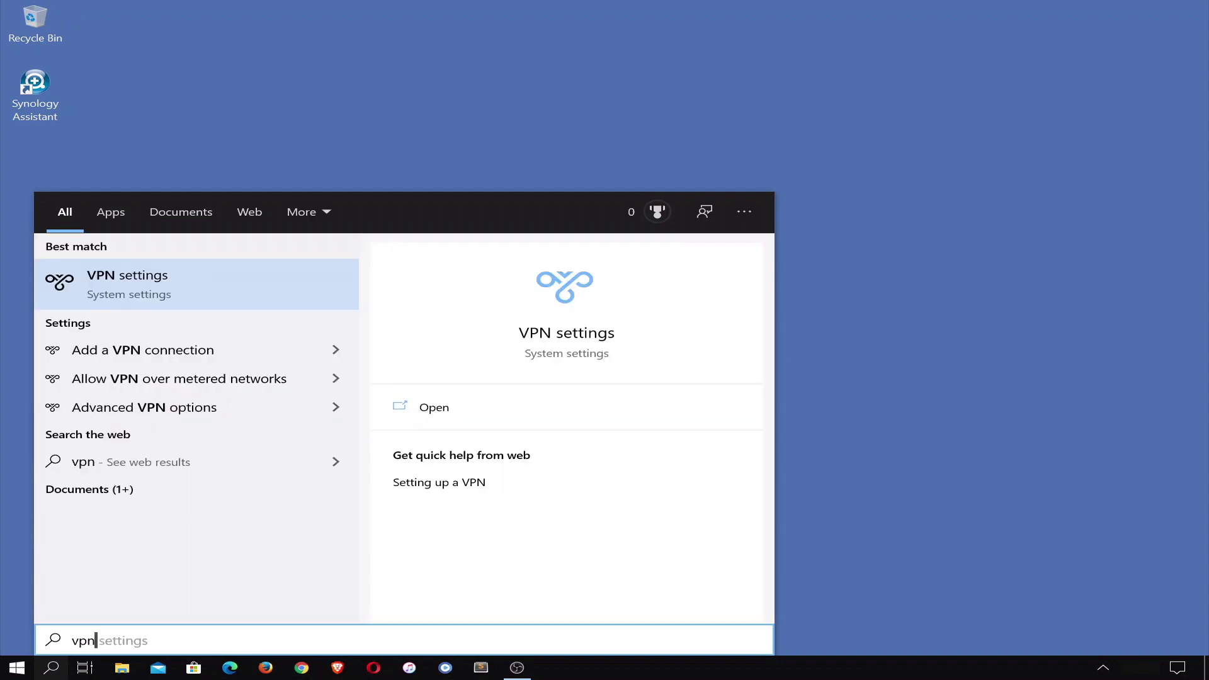
click(230, 286)
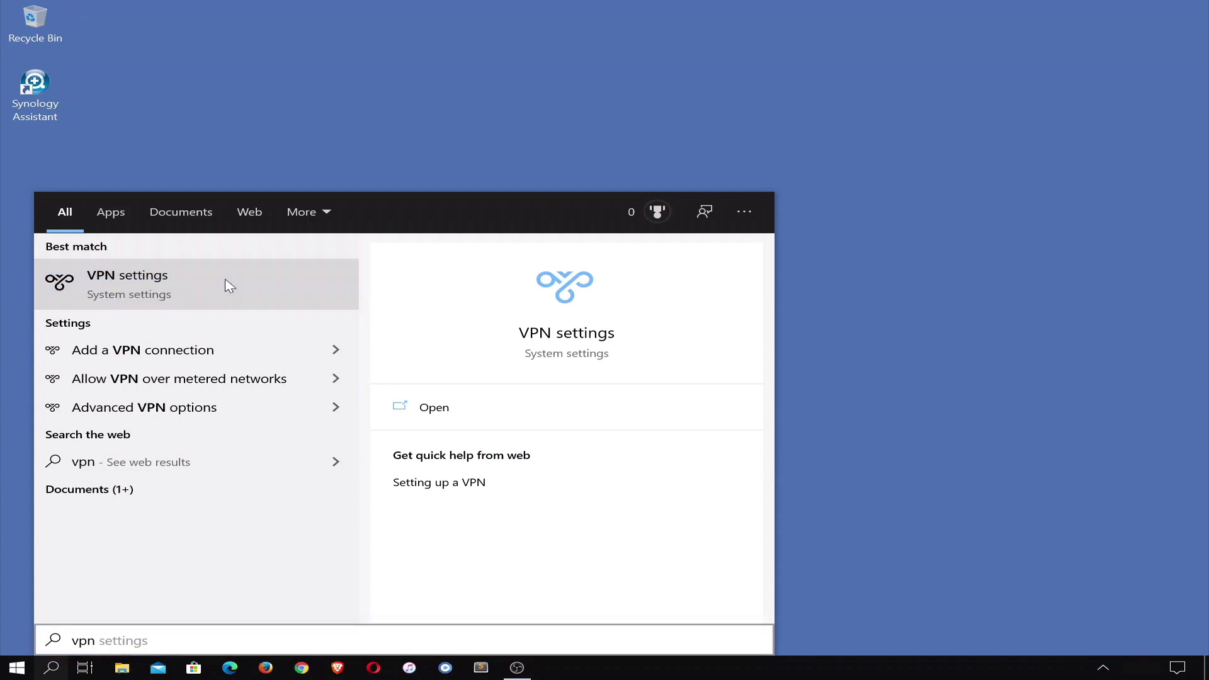
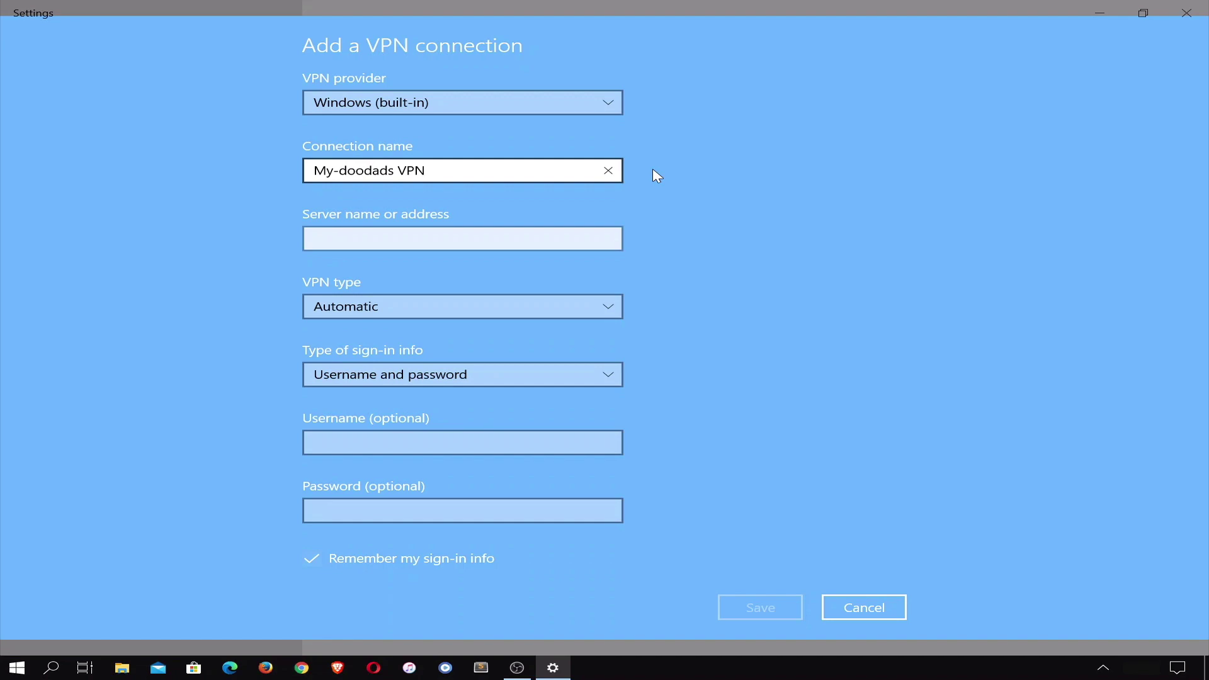
Step: Enter ds413.mydoodads.synology.me as the server address of the new VPN connection
click(657, 175)
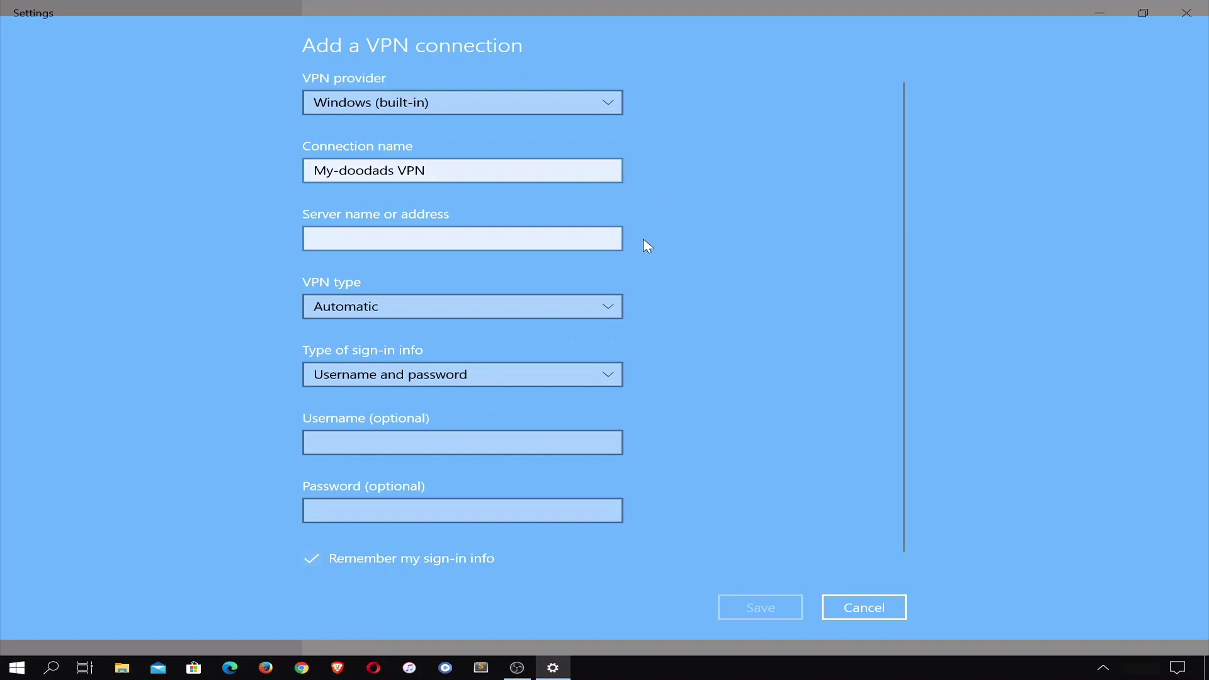
click(607, 240)
text(ds)
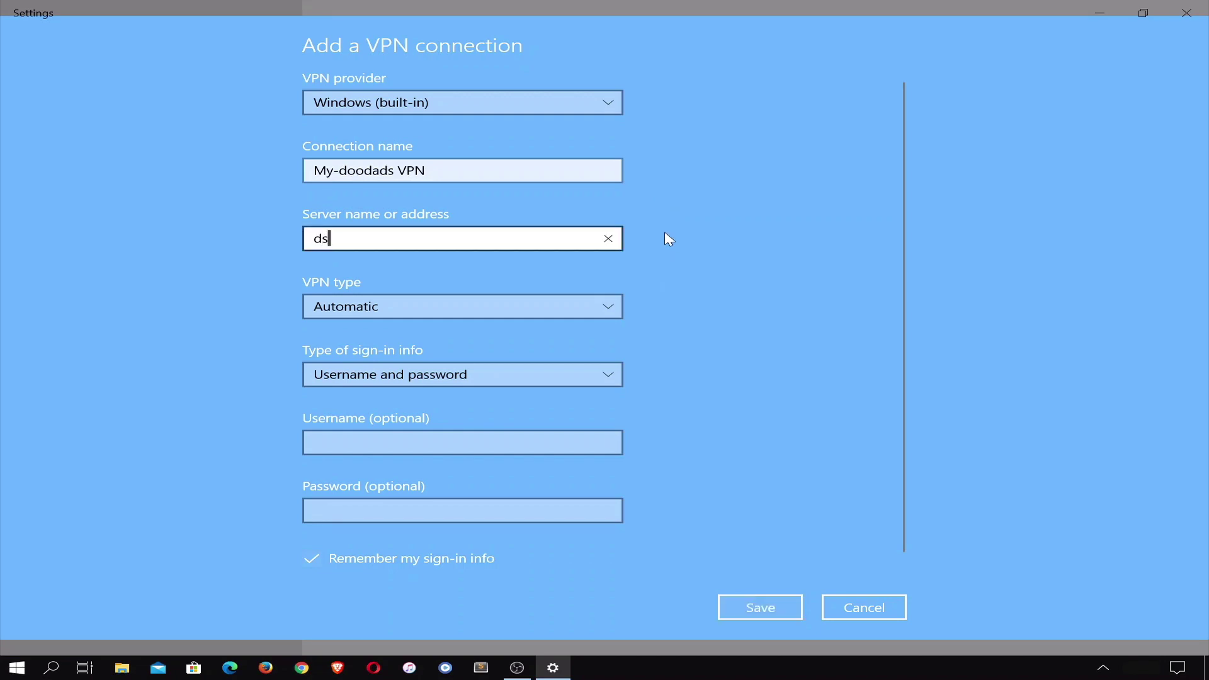
text(413.)
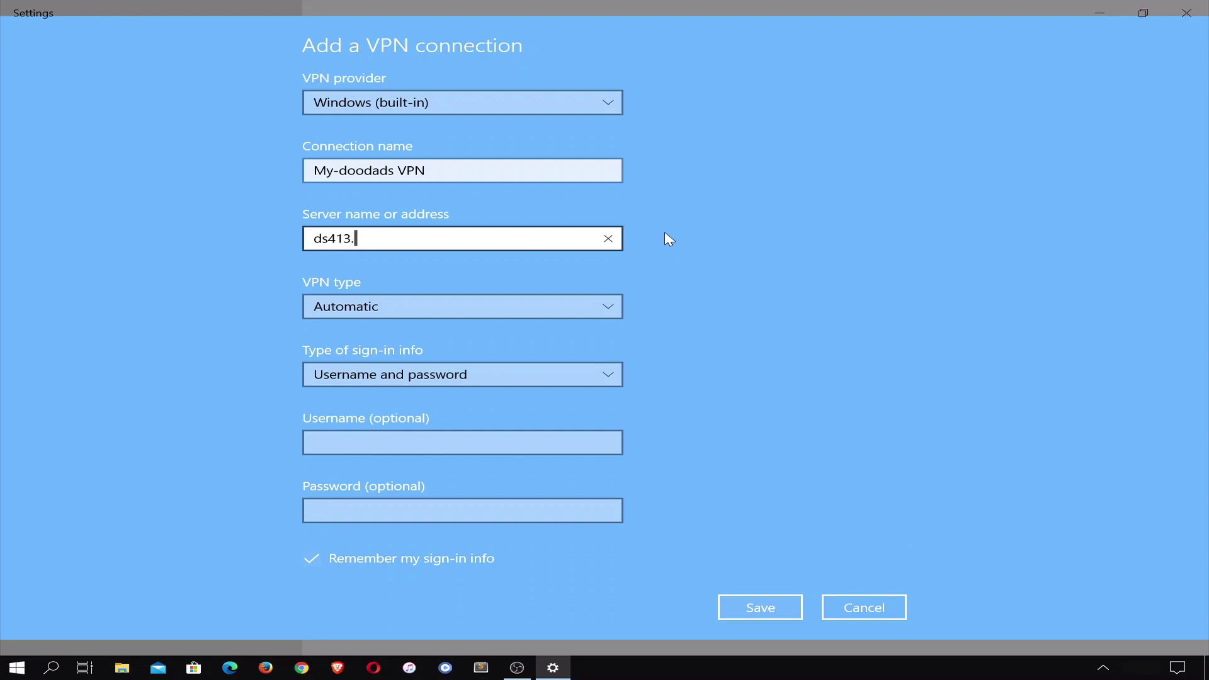
text(mydoodads.synology)
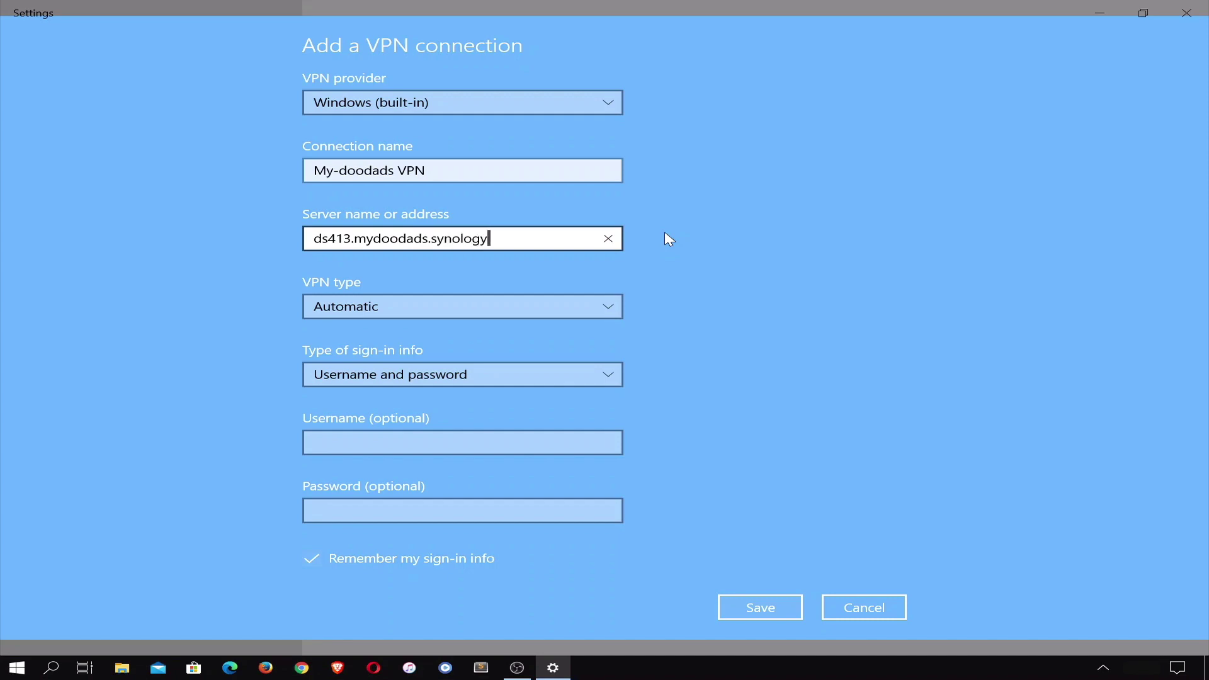
text(.me)
click(655, 310)
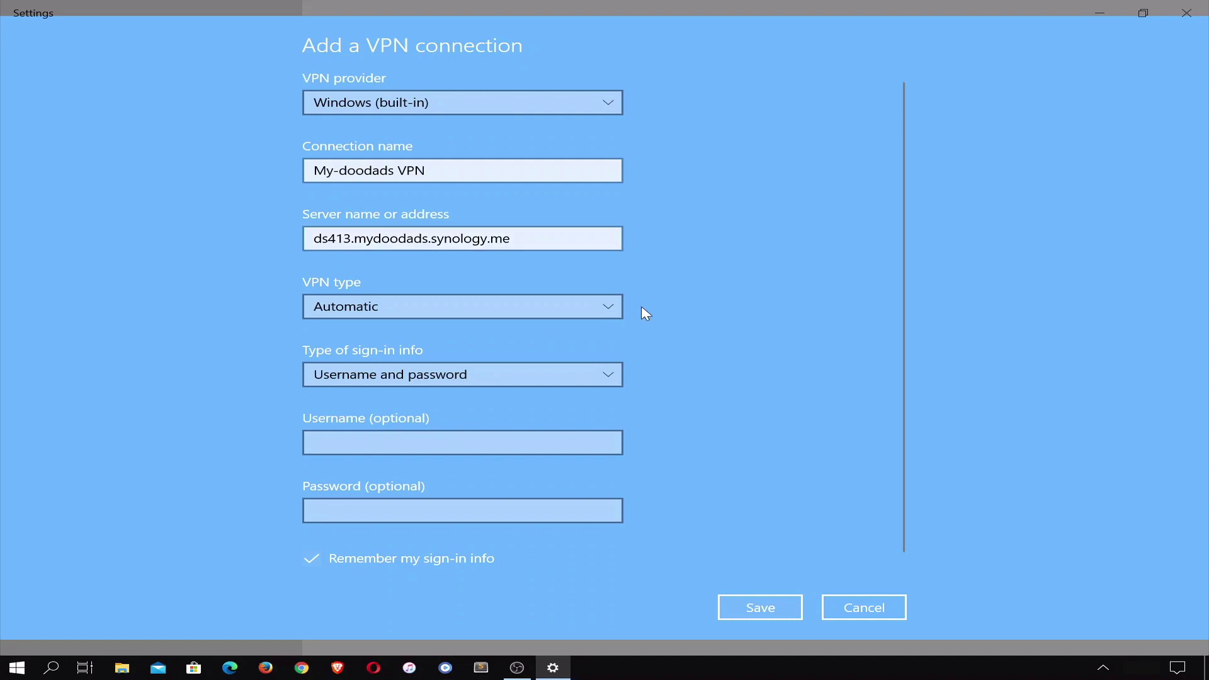
Step: Set the VPN type to L2TP/IPsec with pre-shared key and enter the pre-shared key
click(609, 307)
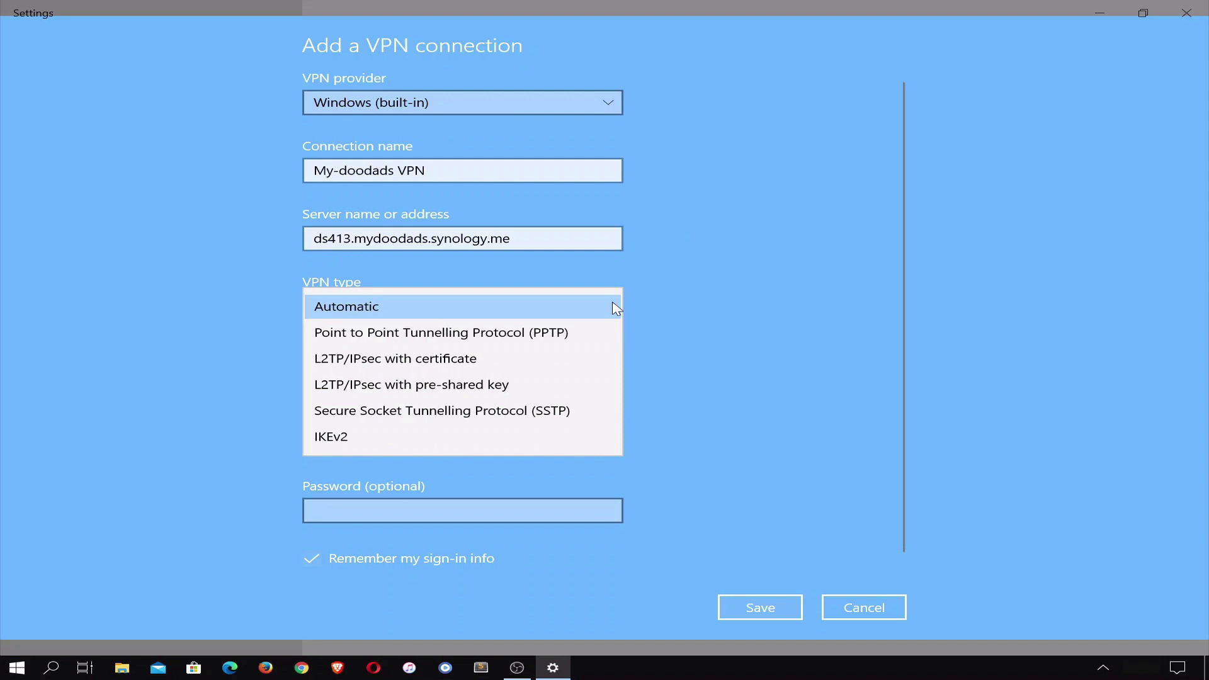
click(597, 390)
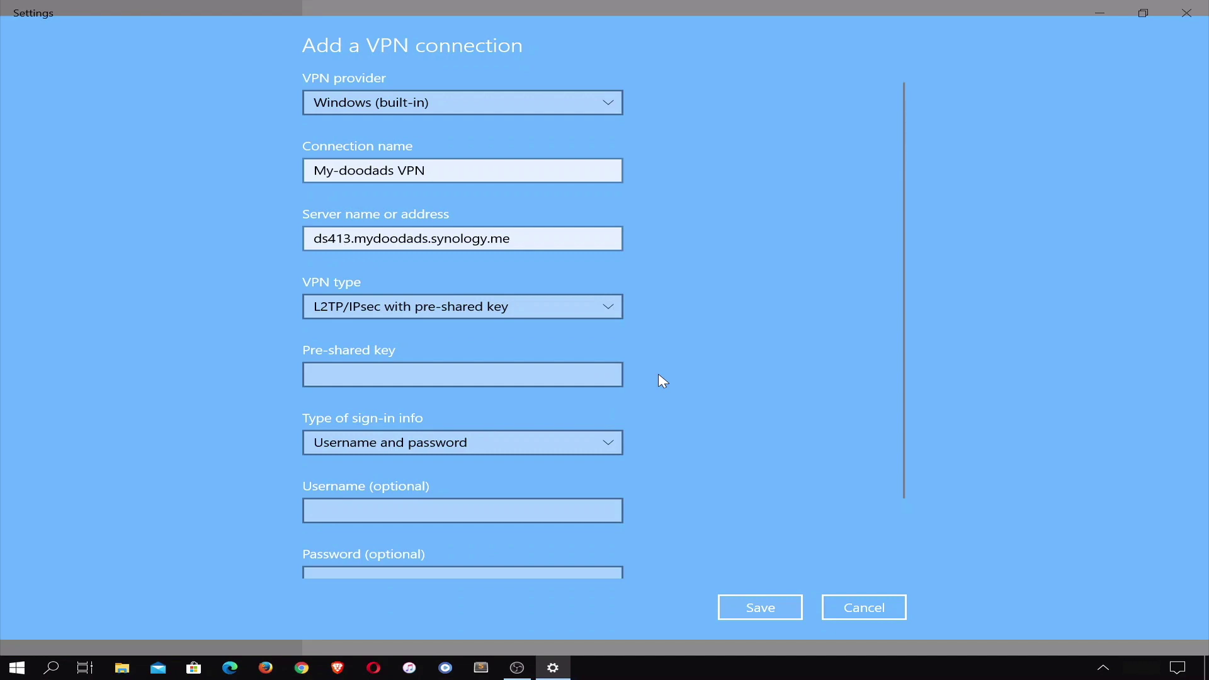
click(618, 378)
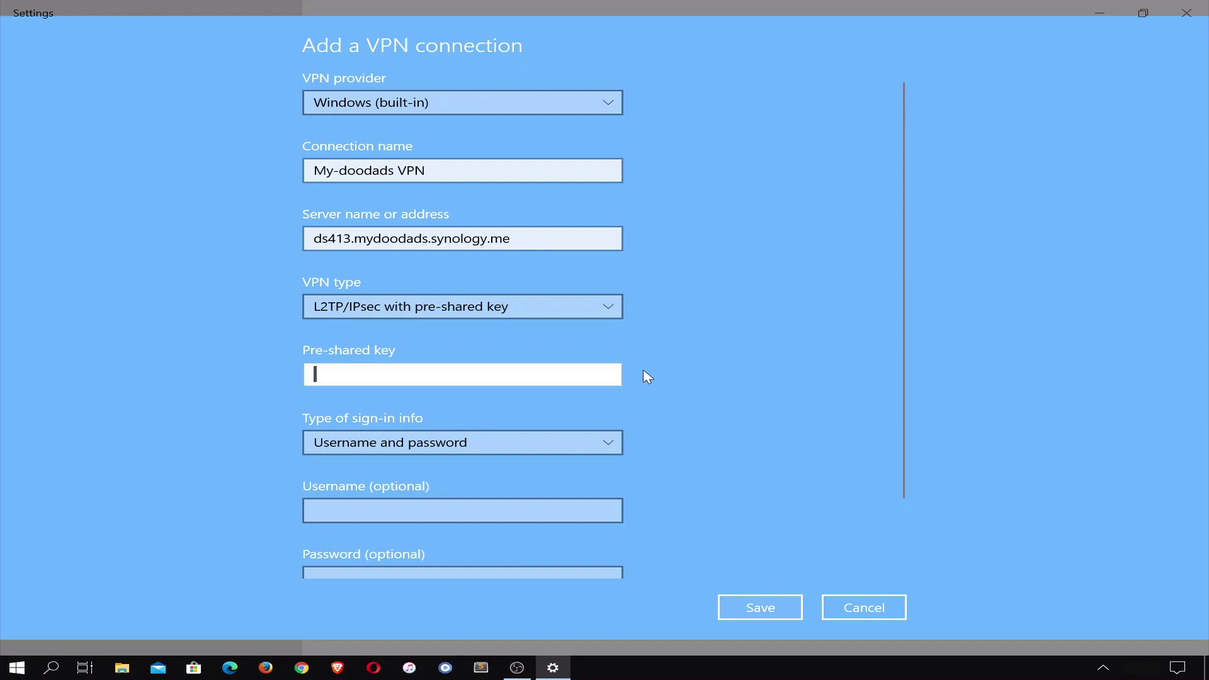
text(********)
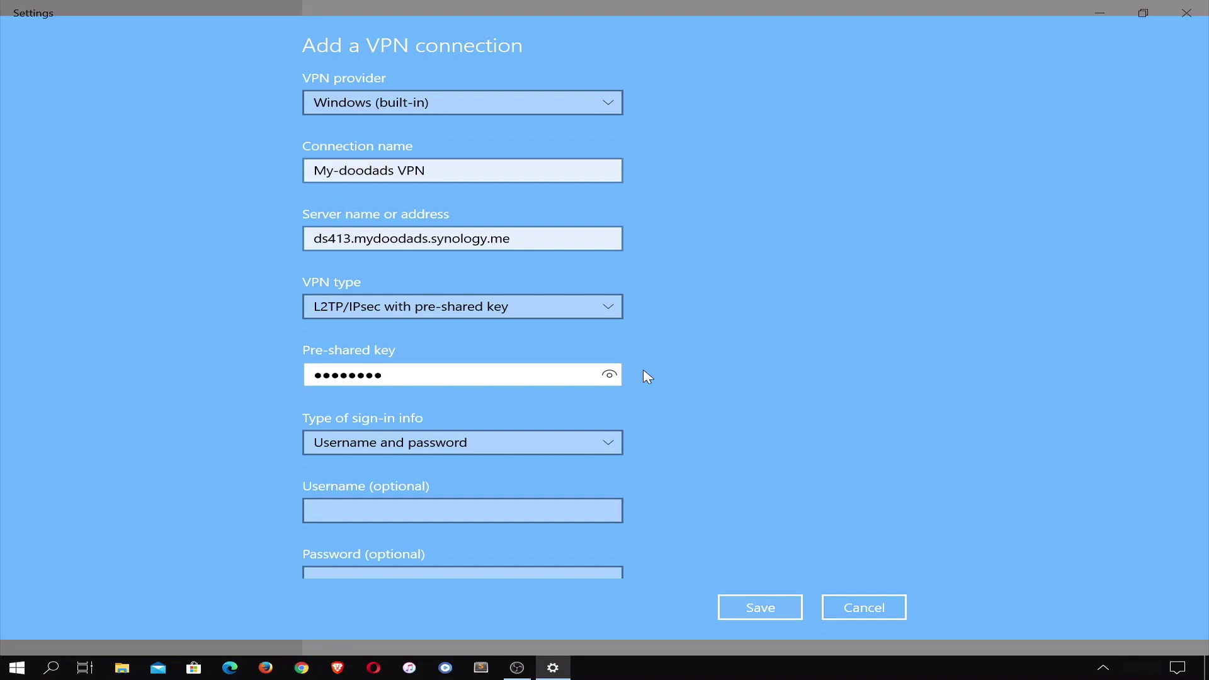
click(664, 395)
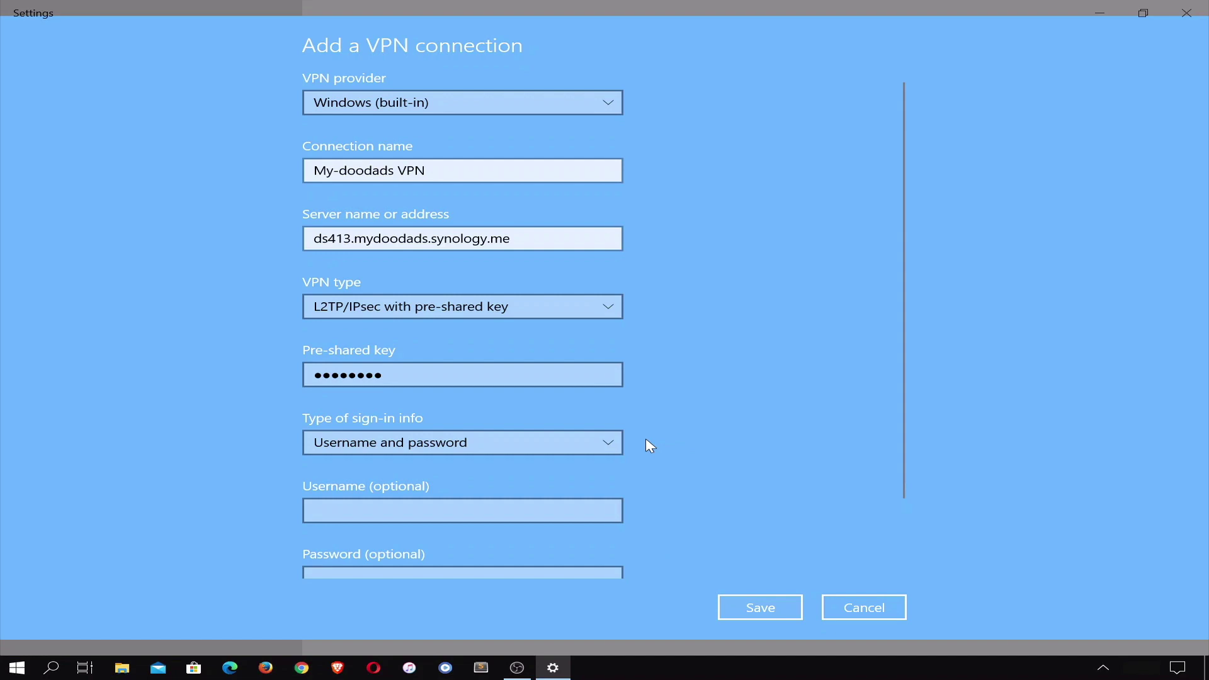
Step: Keep Username and password as the sign-in type, enter the account username, and save the VPN connection
click(610, 442)
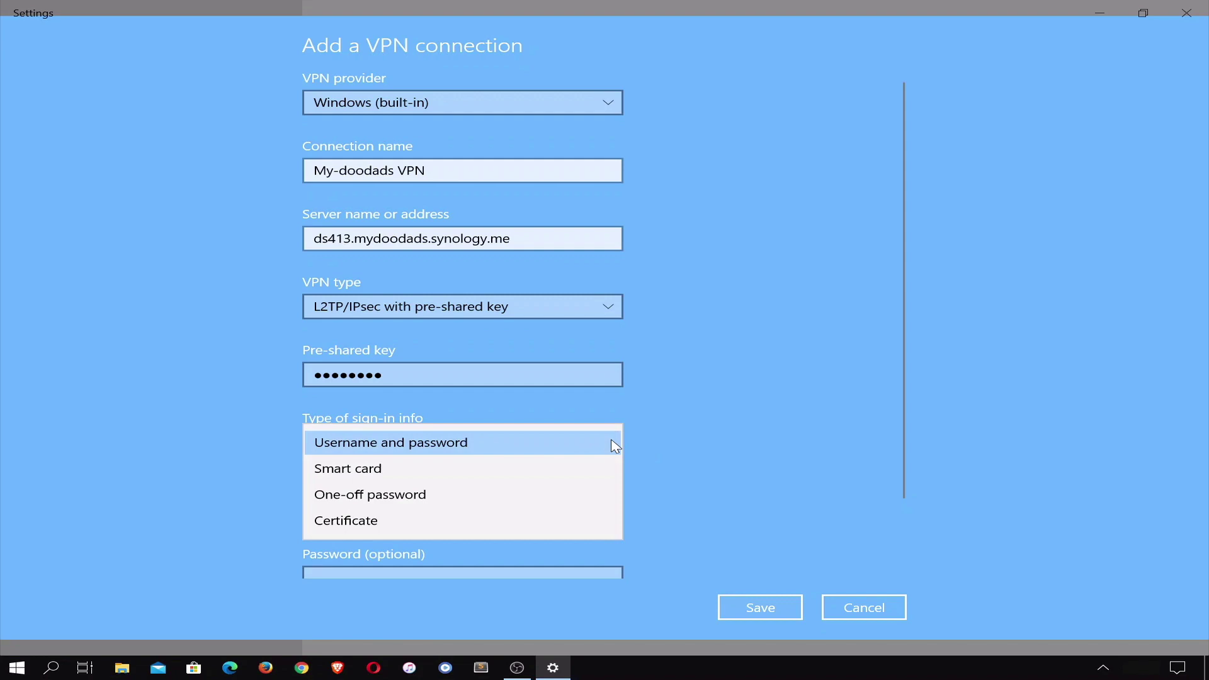
click(655, 441)
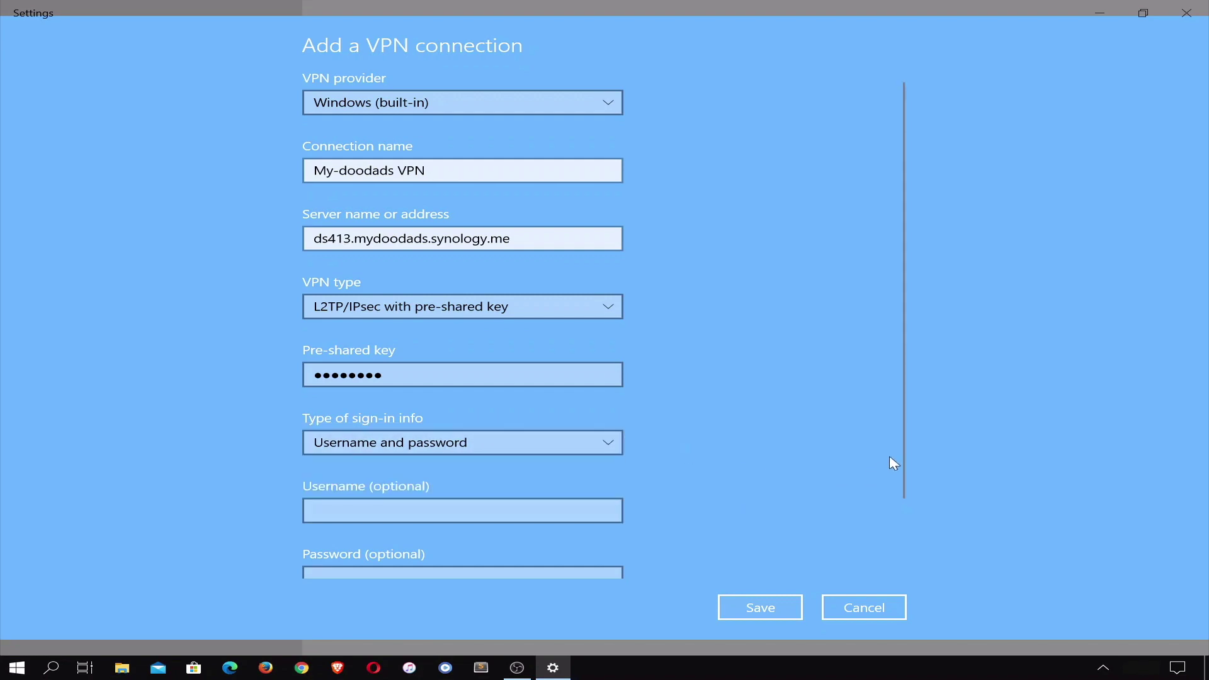
drag(903, 449, 909, 537)
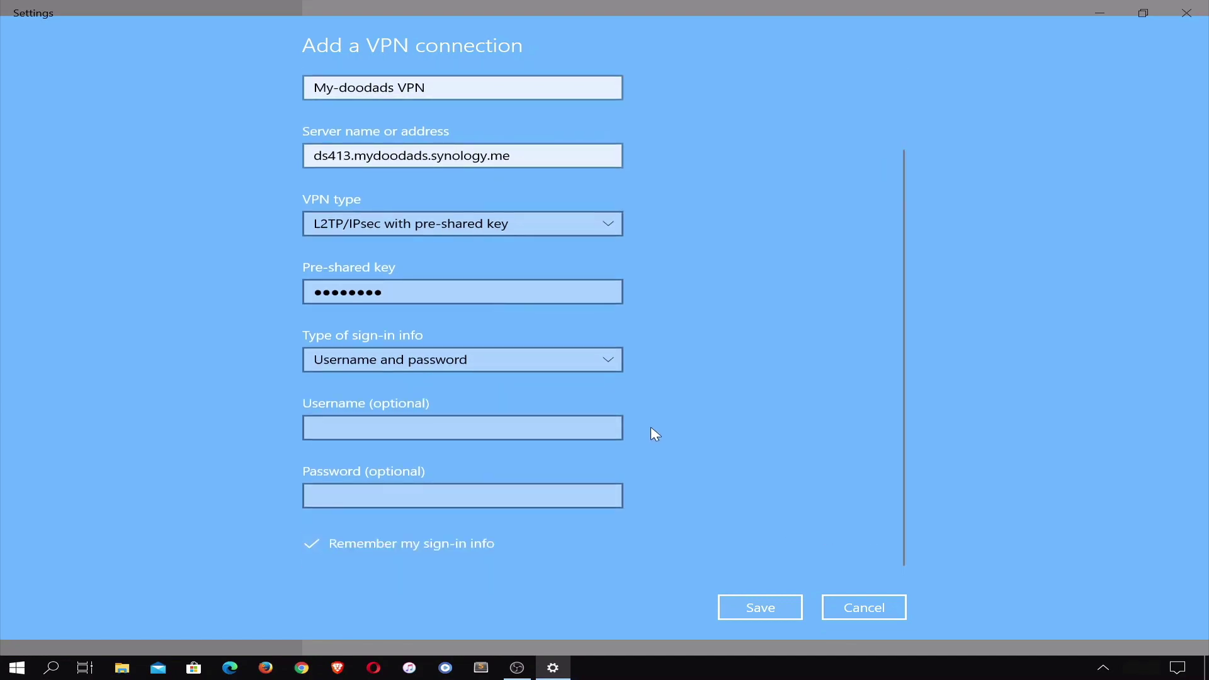
key(Tab)
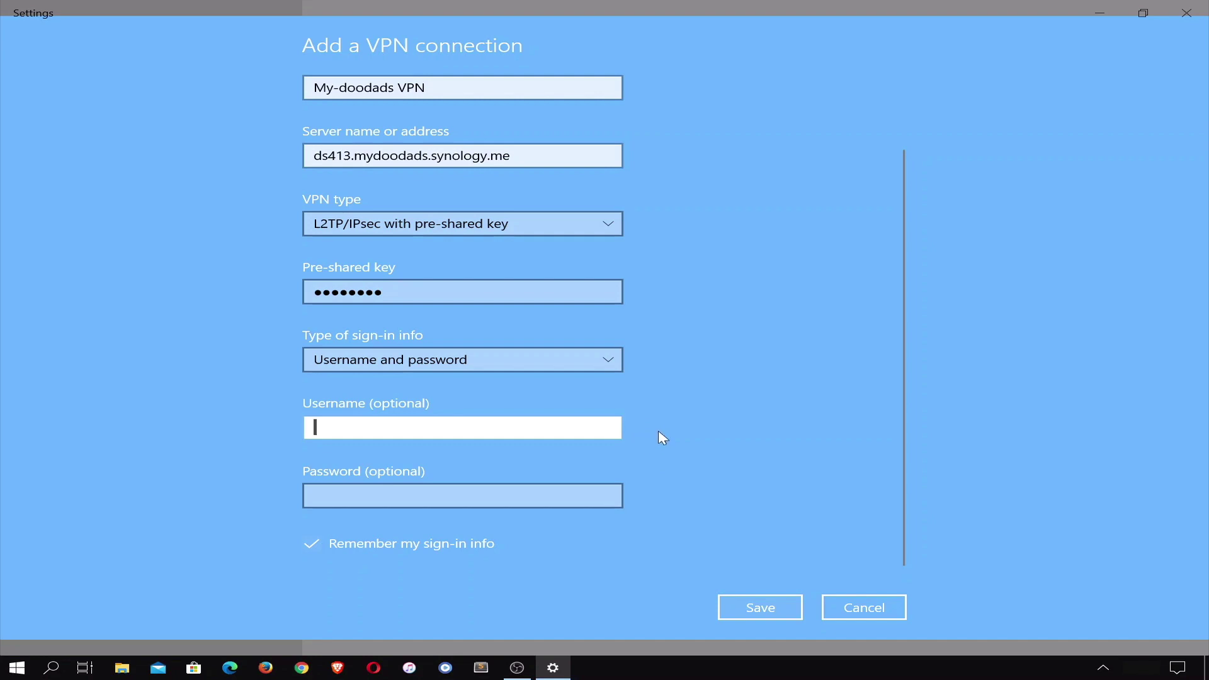
text(mr meeseeks)
click(650, 431)
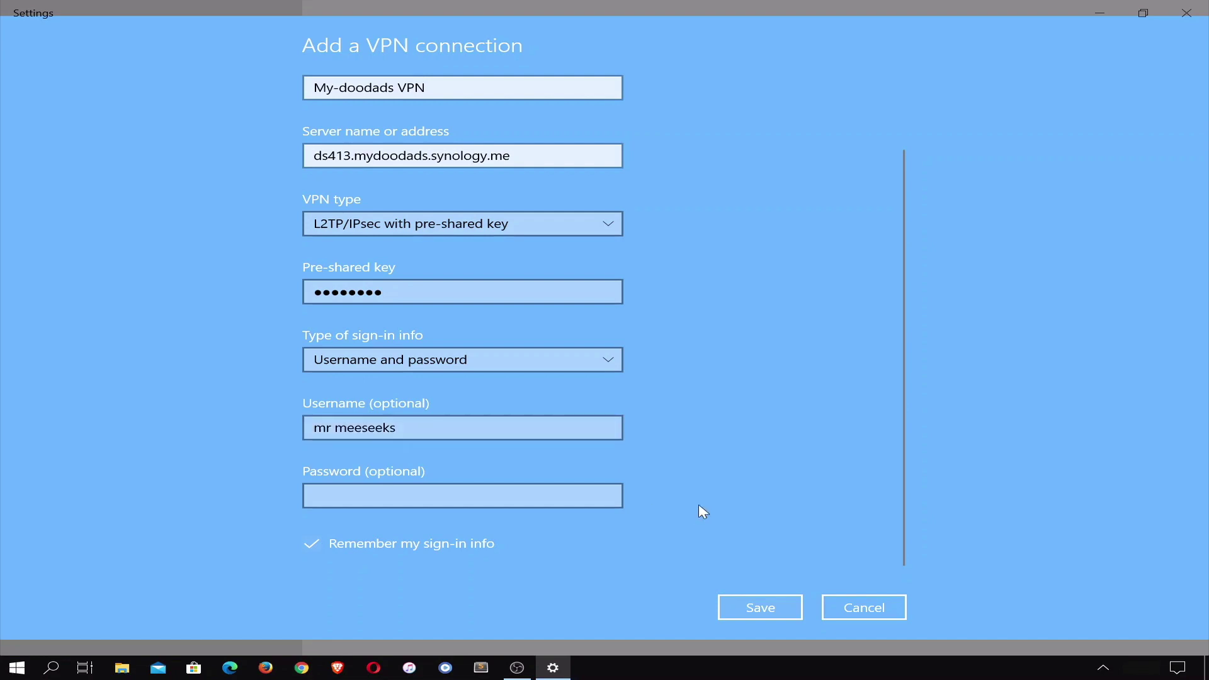
click(787, 608)
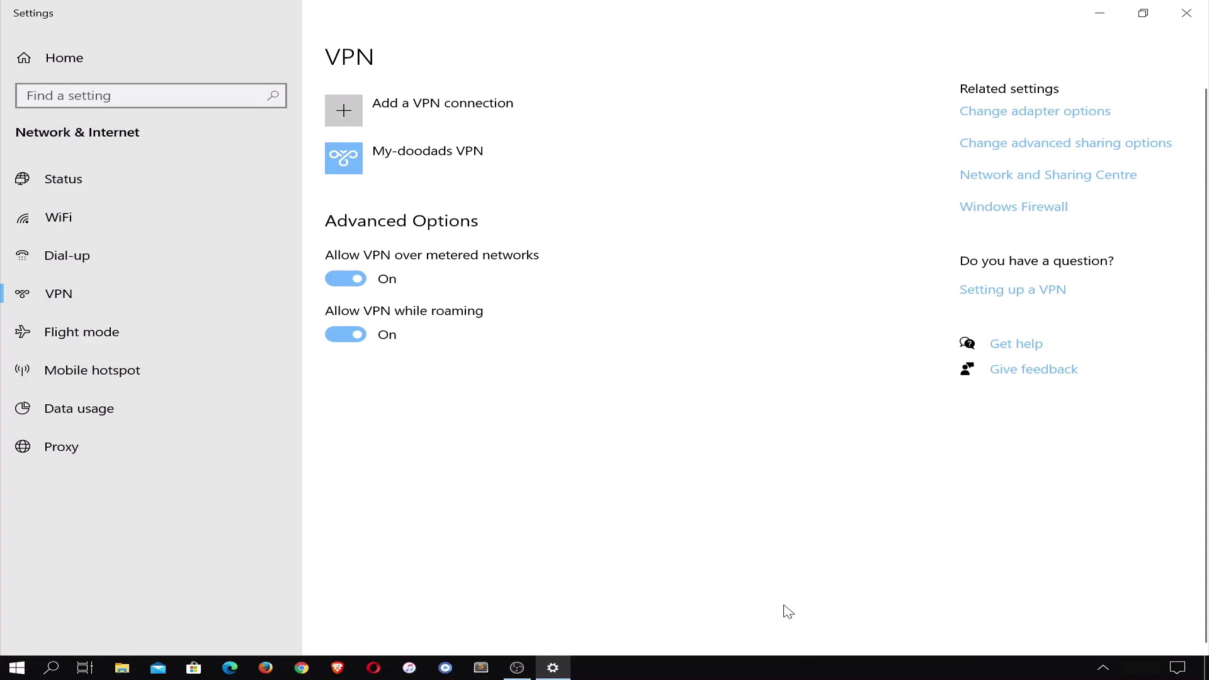
Step: Review the My-doodads VPN connection's advanced options and editable properties without changing them, and close Settings
click(478, 172)
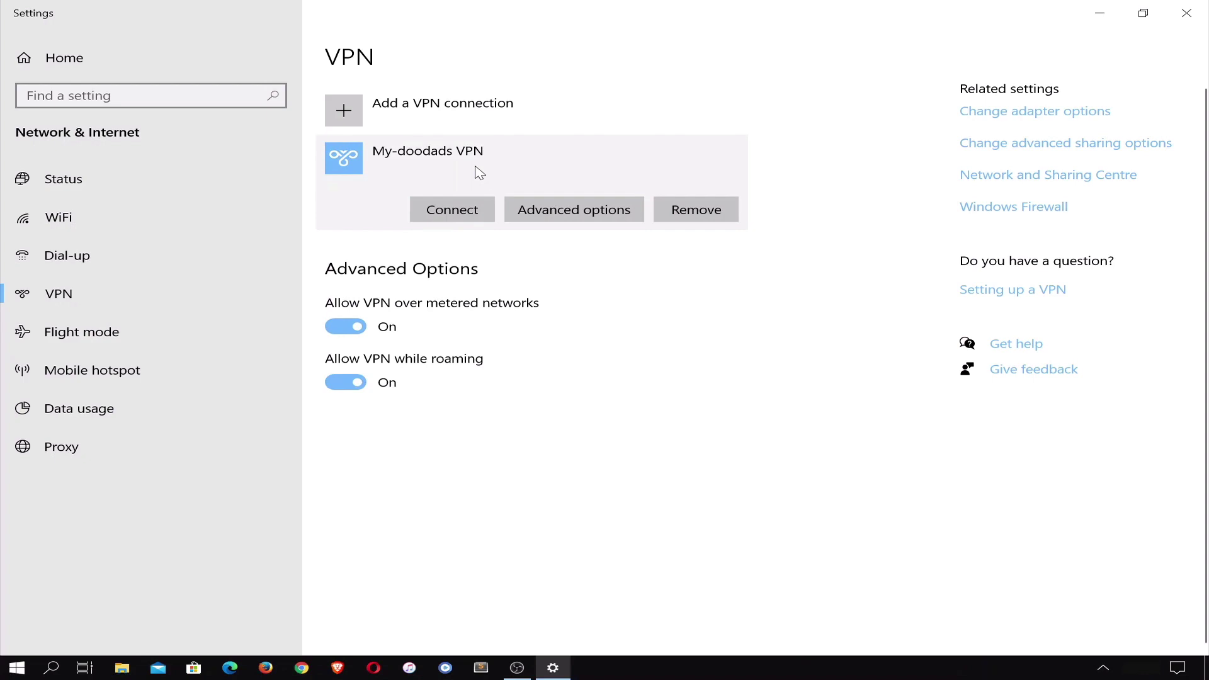
click(561, 211)
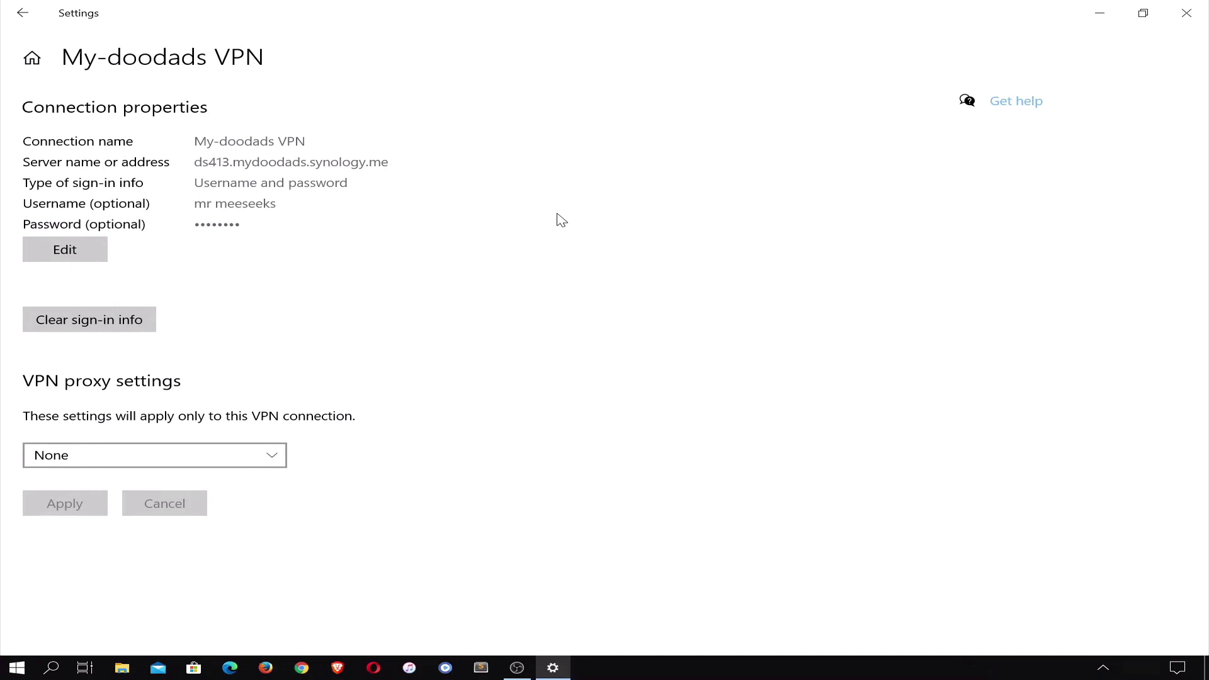
click(99, 254)
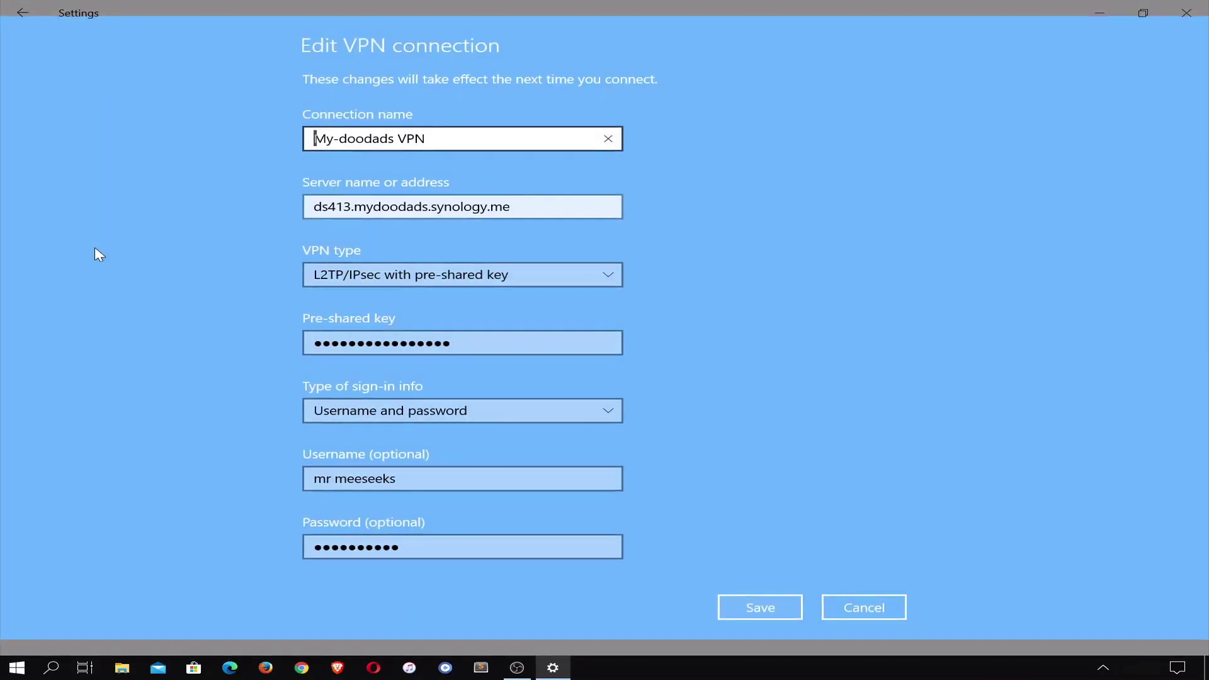
click(860, 614)
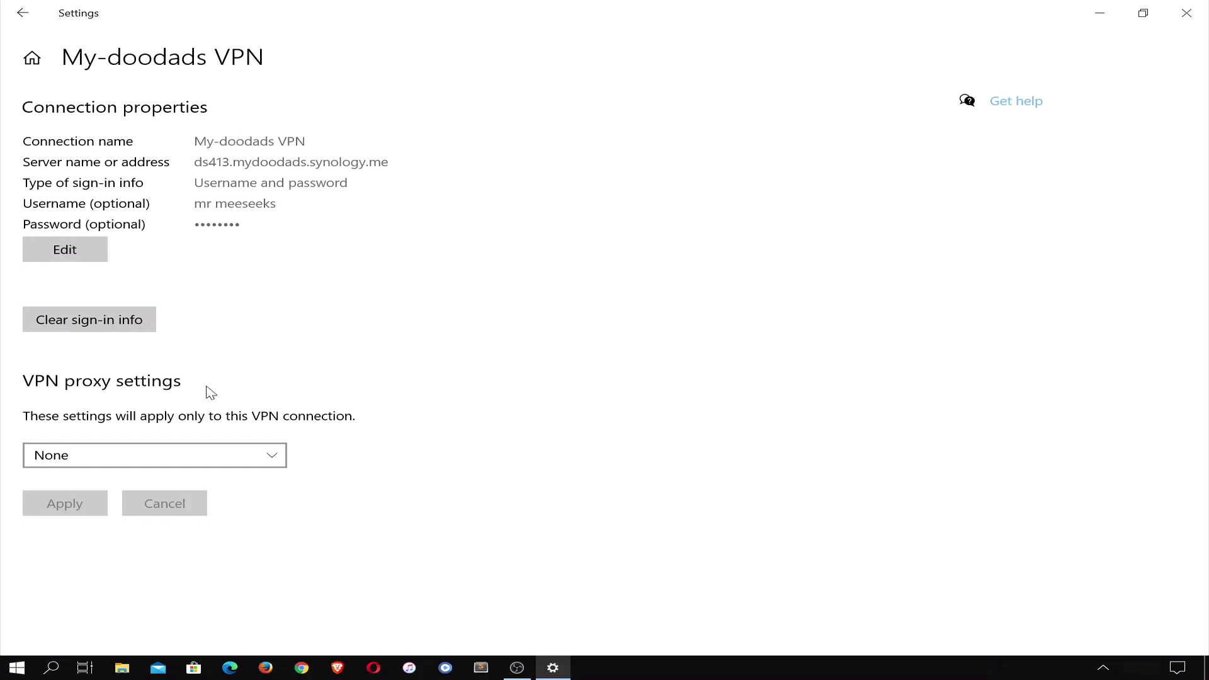
click(24, 14)
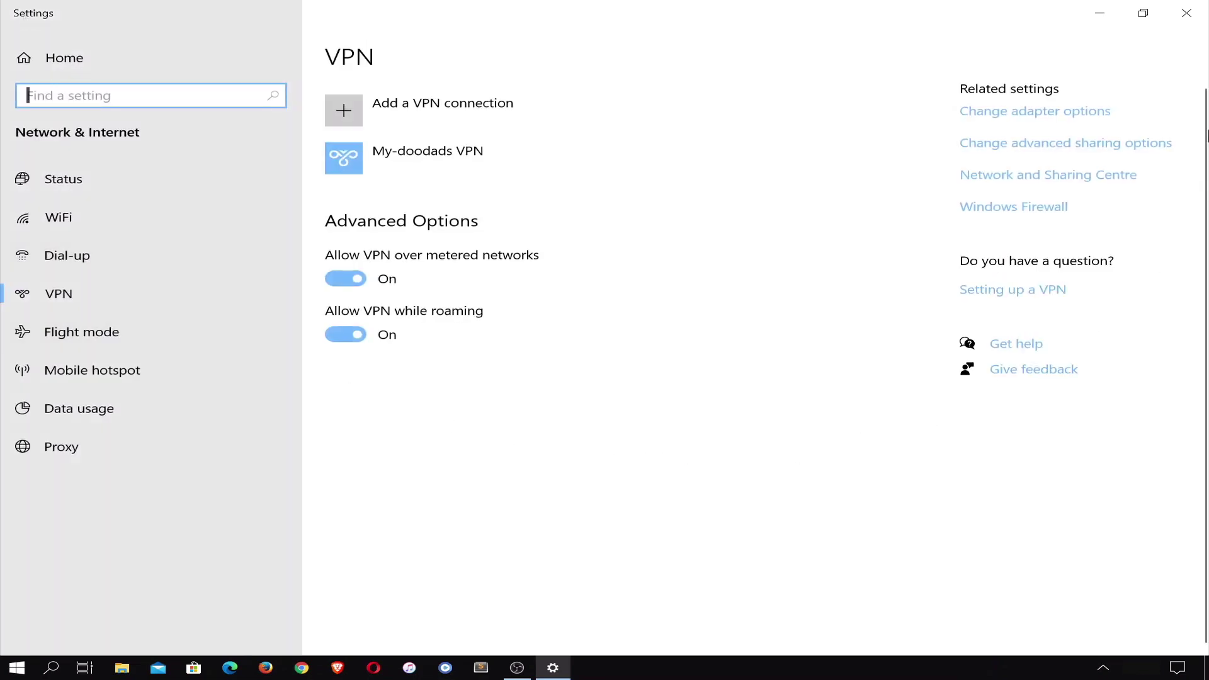
click(1188, 14)
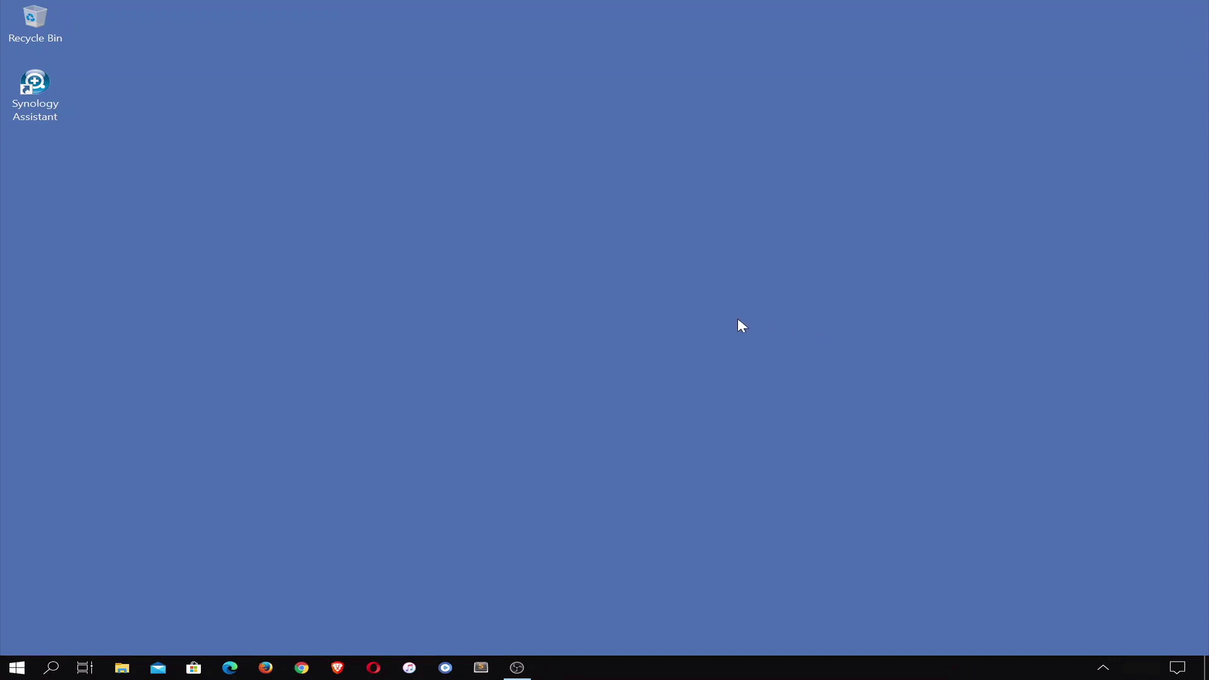
Step: Switch the computer's WiFi connection to the iPhone network
click(1104, 669)
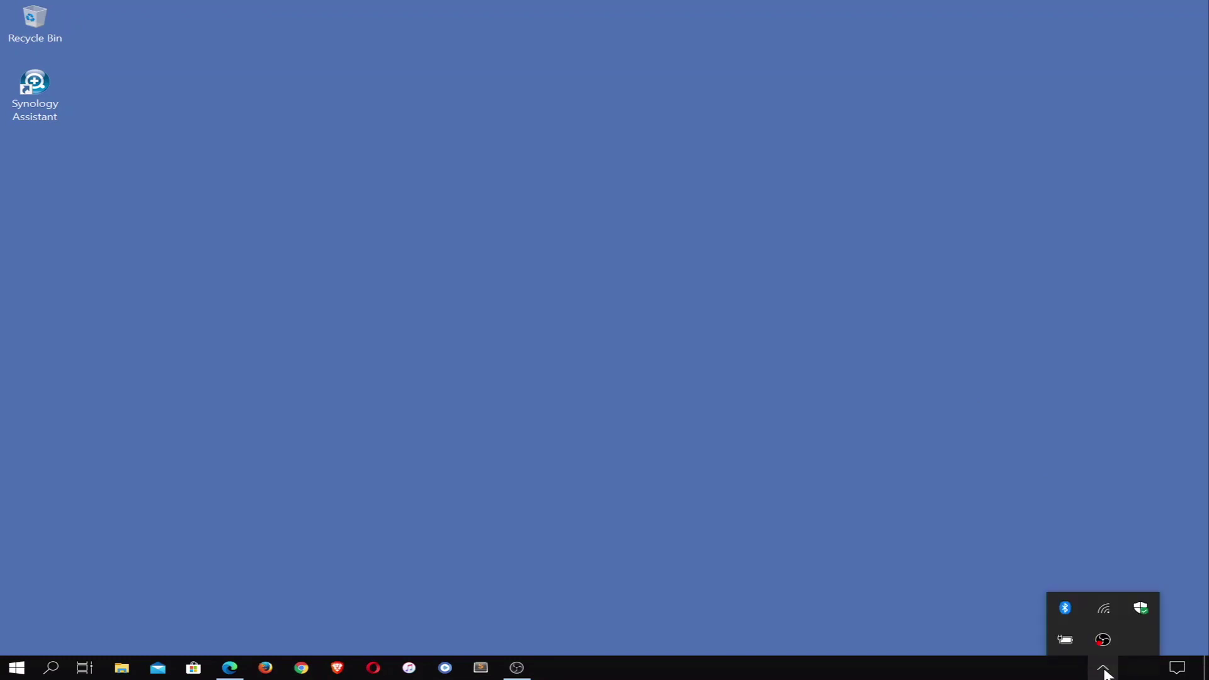
click(1105, 610)
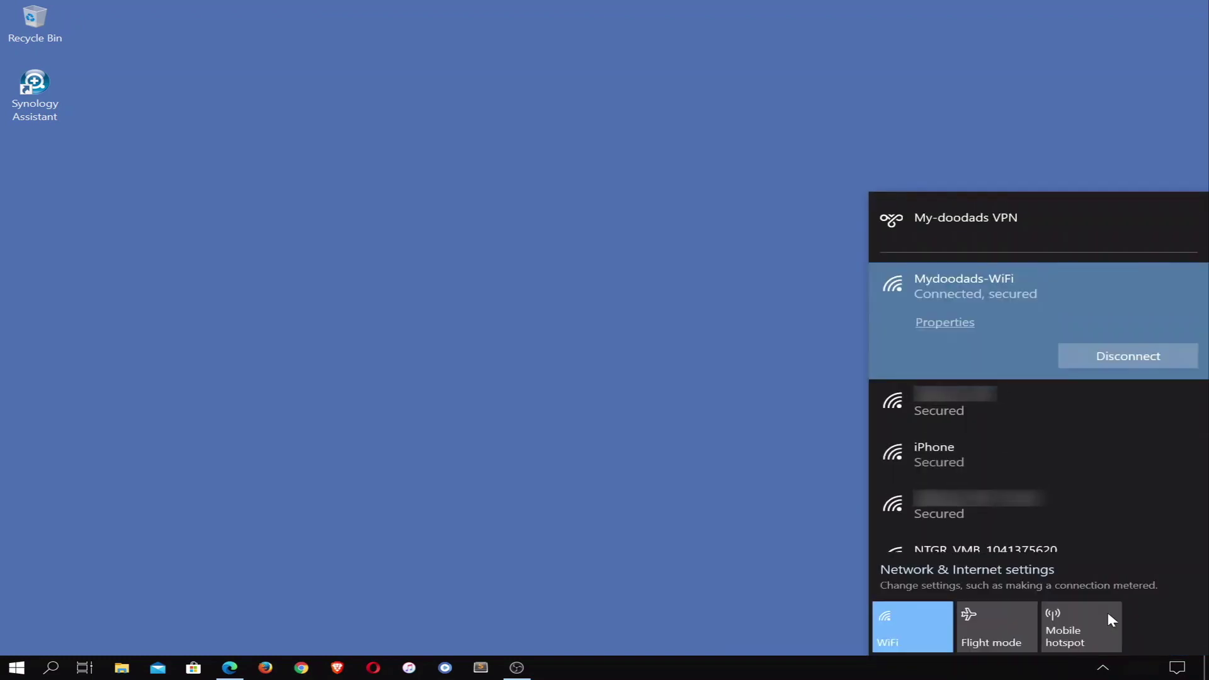
click(1109, 472)
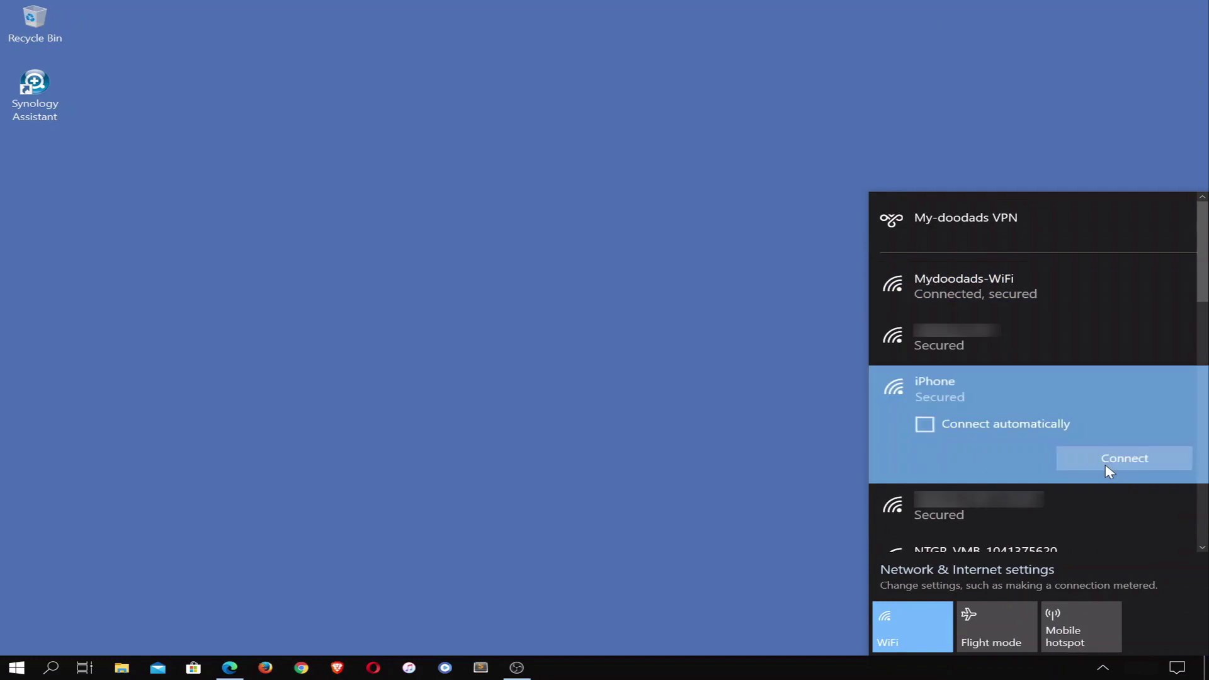
click(1109, 472)
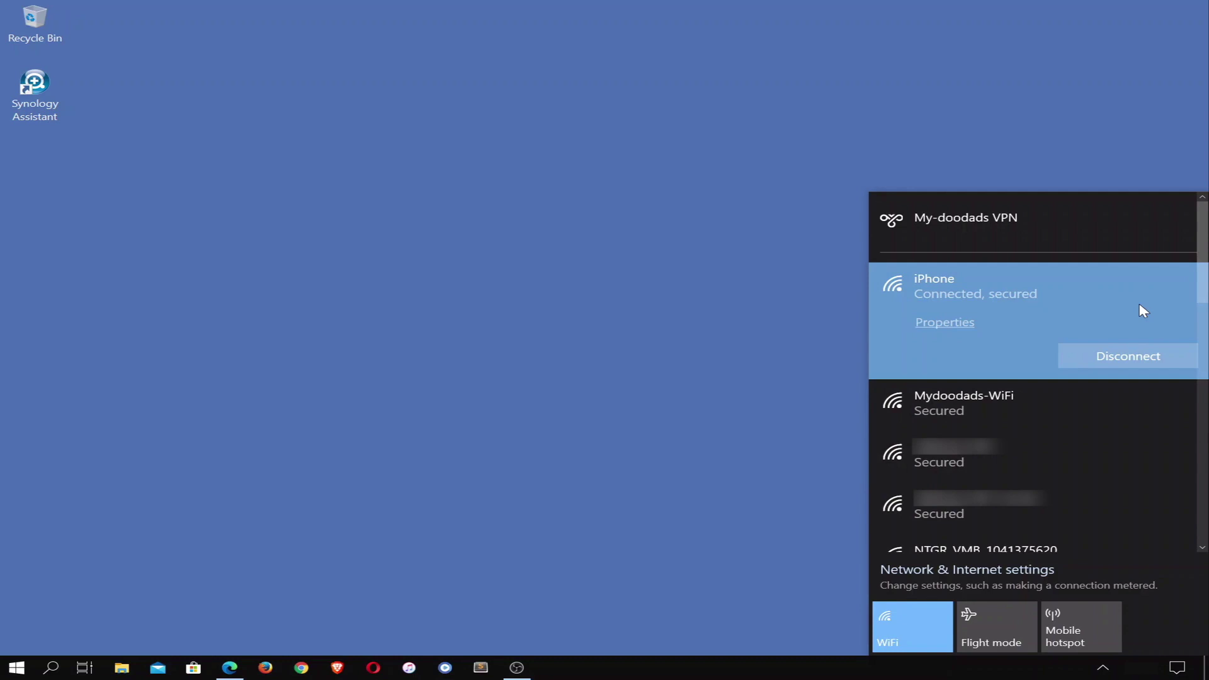
click(774, 363)
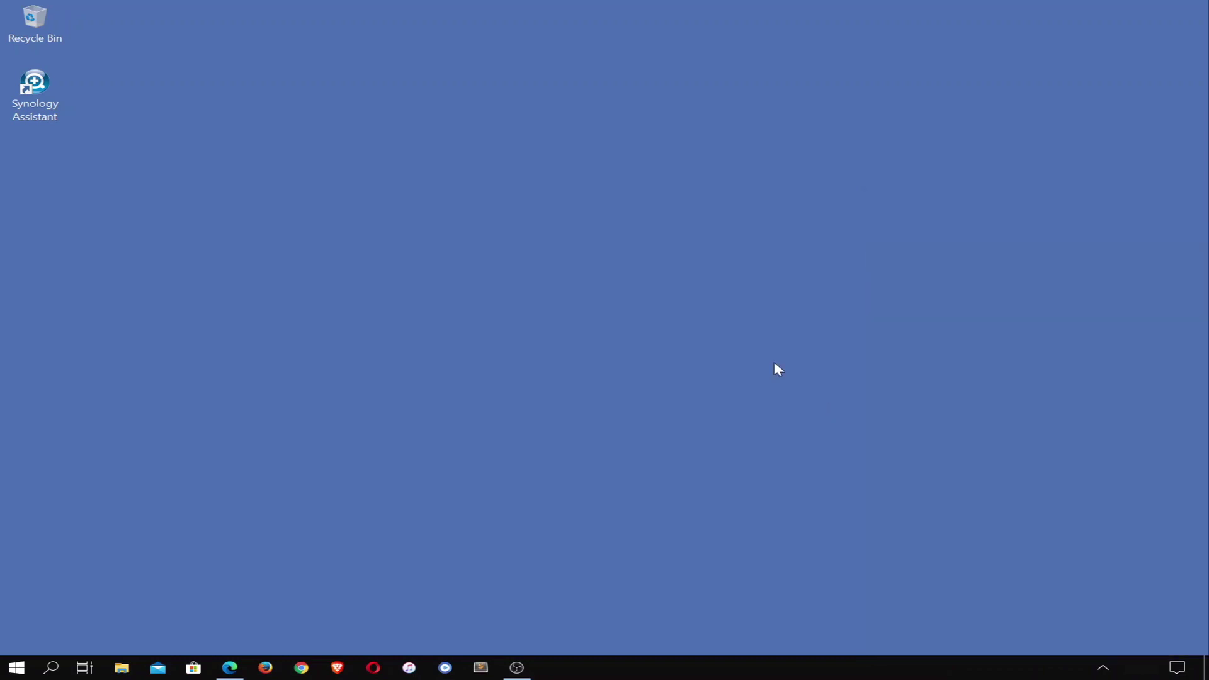
Step: Switch to Microsoft Edge, search the web for "whats my ip address" to check the public IP, and minimise the browser
click(229, 667)
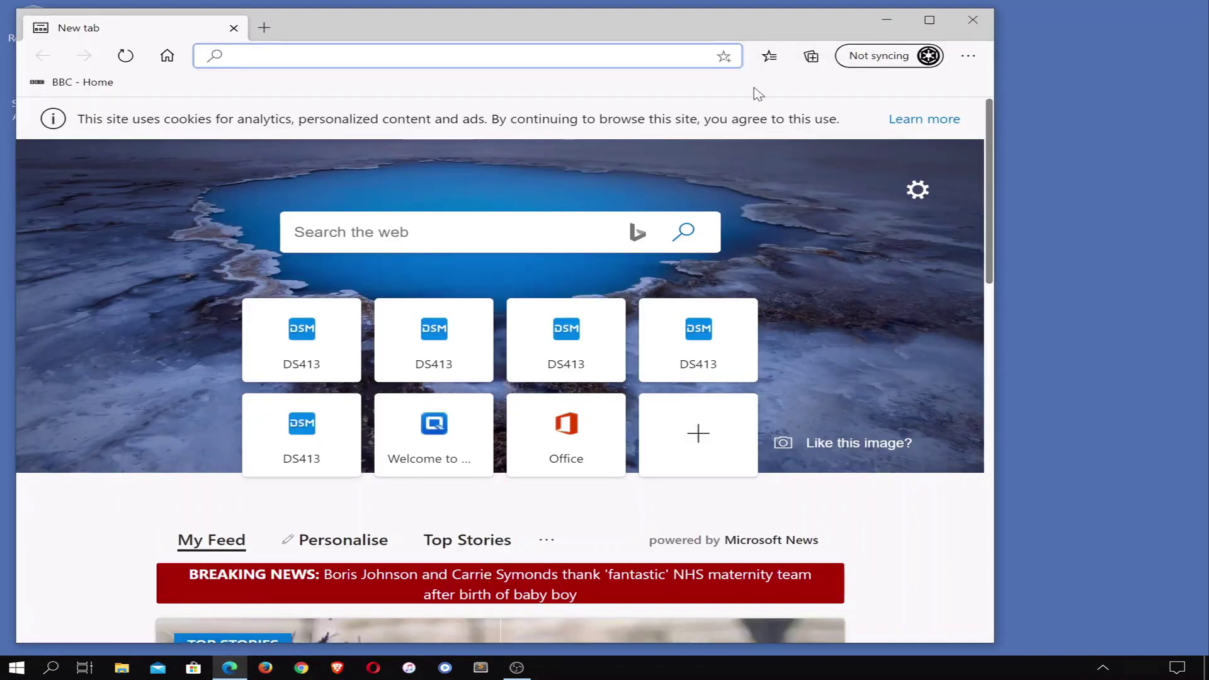
text(whats my ip address)
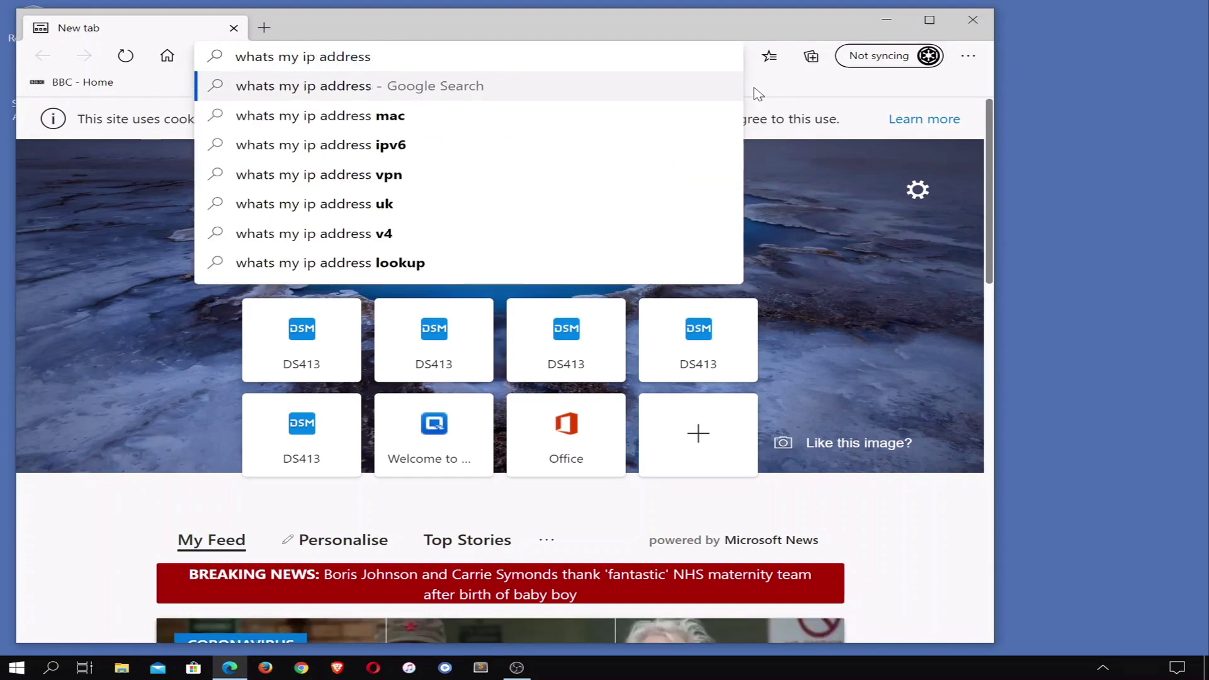
key(Return)
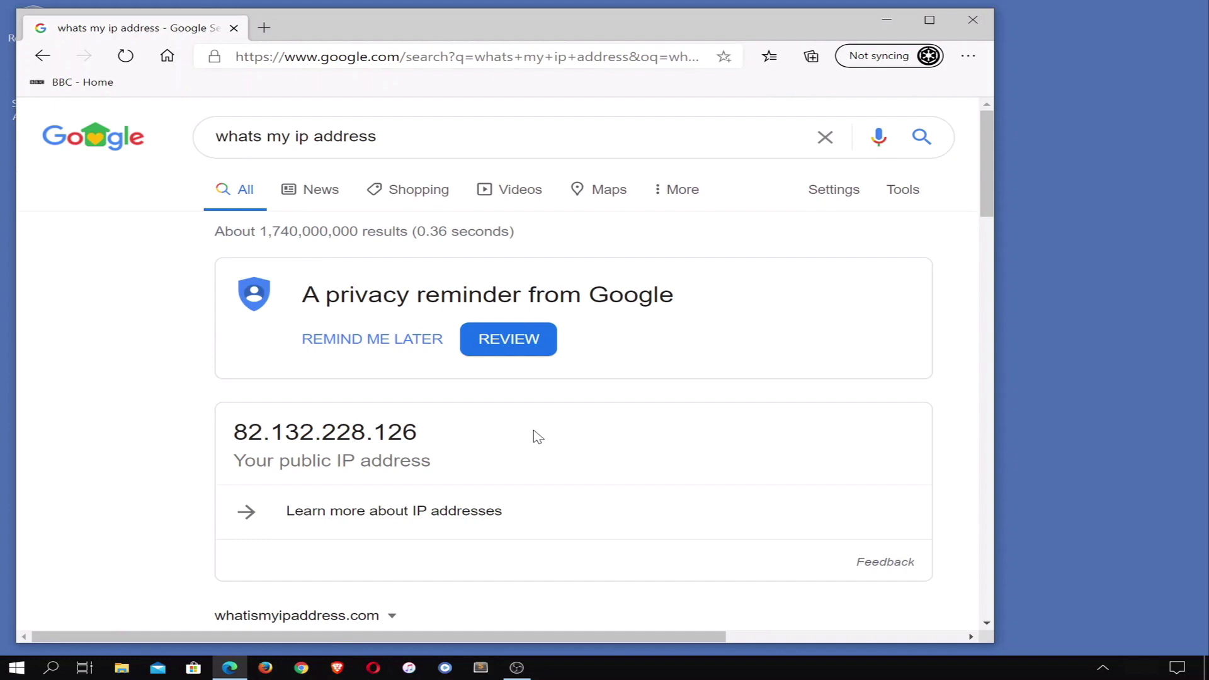
click(887, 19)
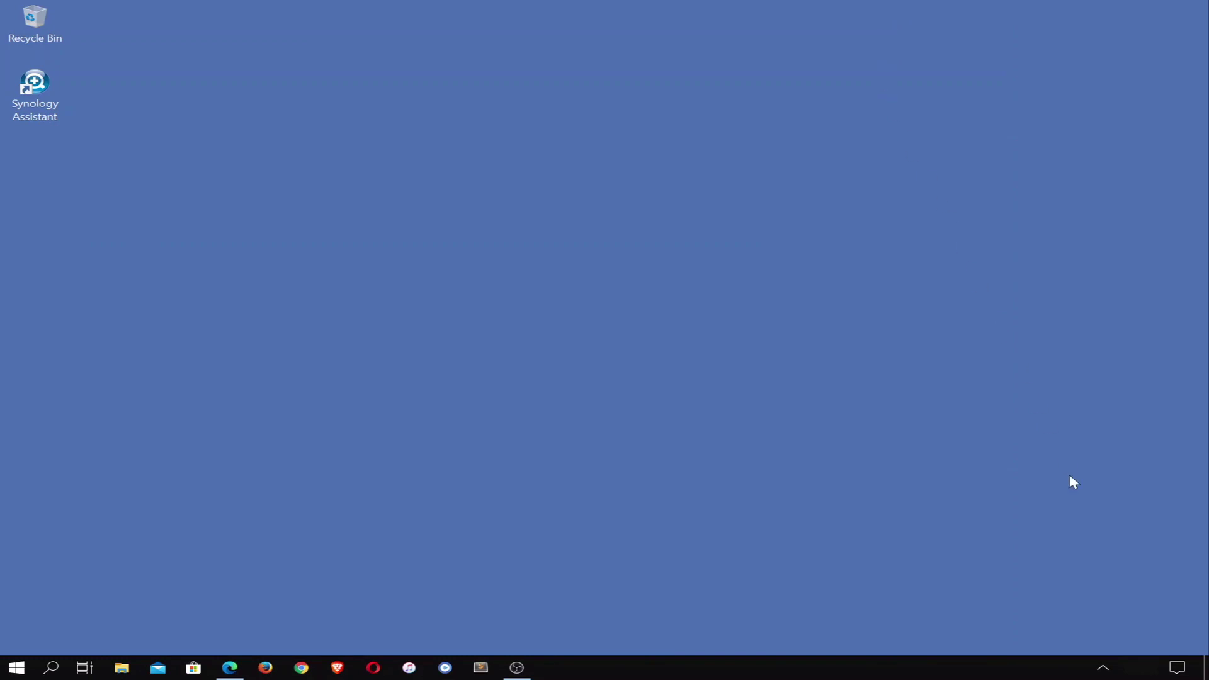
Step: Connect the My-doodads VPN, signing in with the account username and password, and dismiss the network list
click(1105, 669)
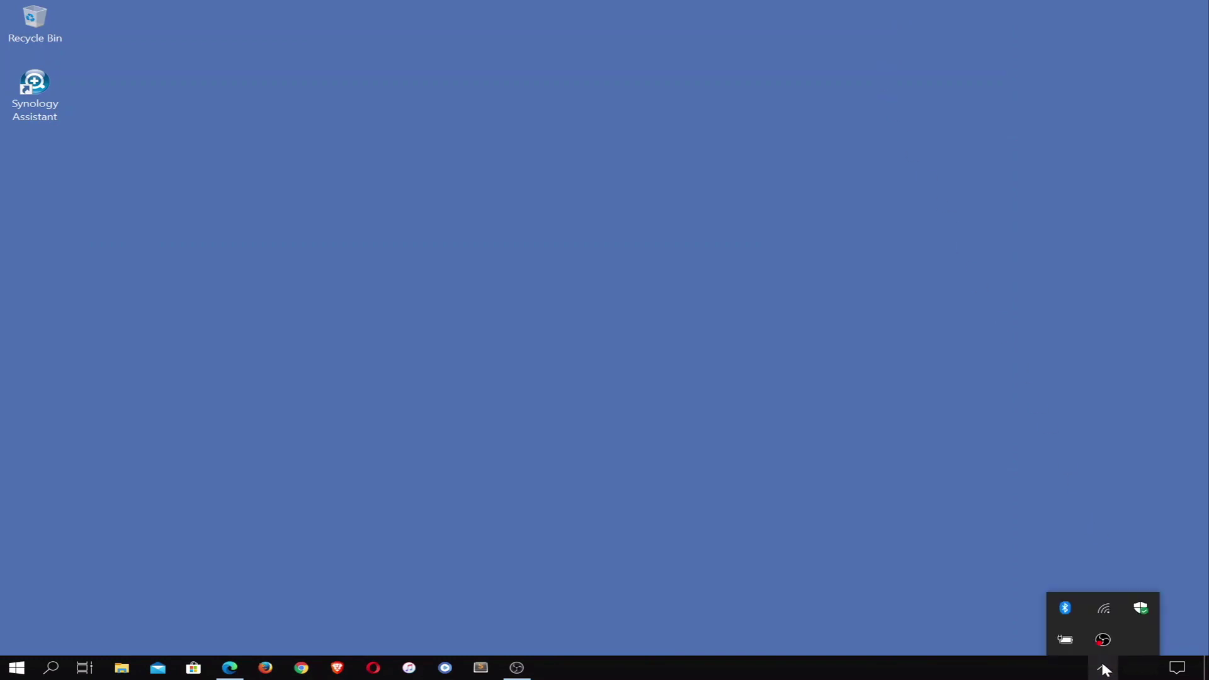
click(1101, 611)
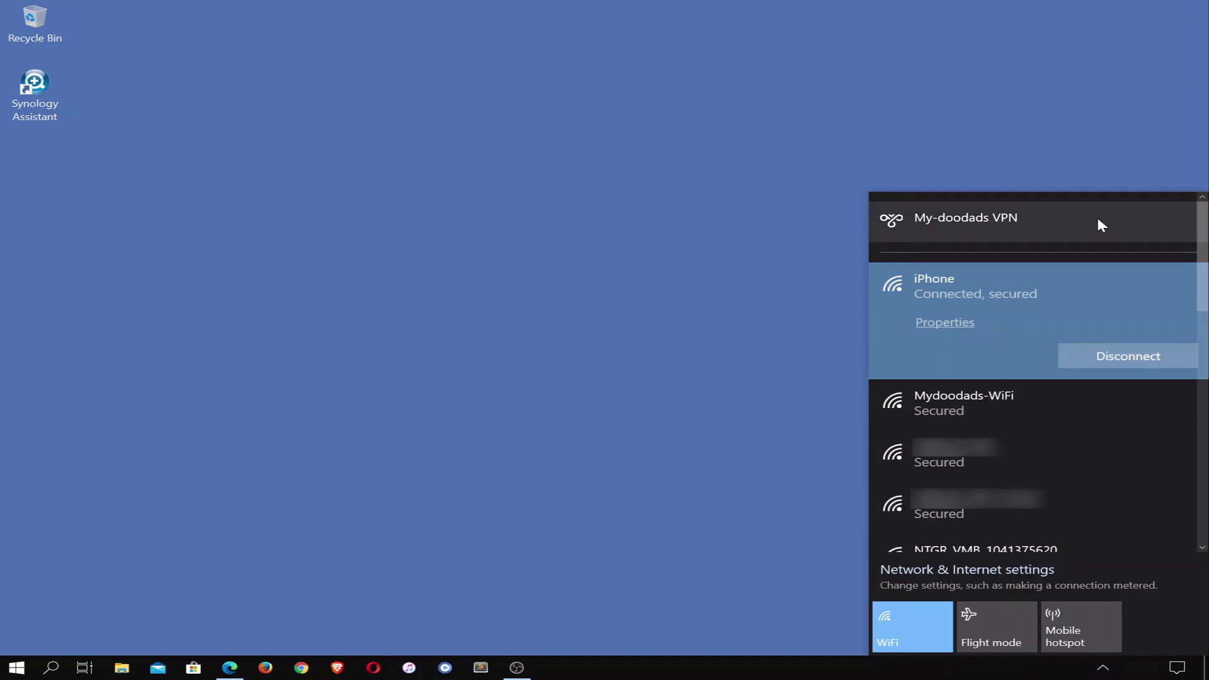
click(1097, 219)
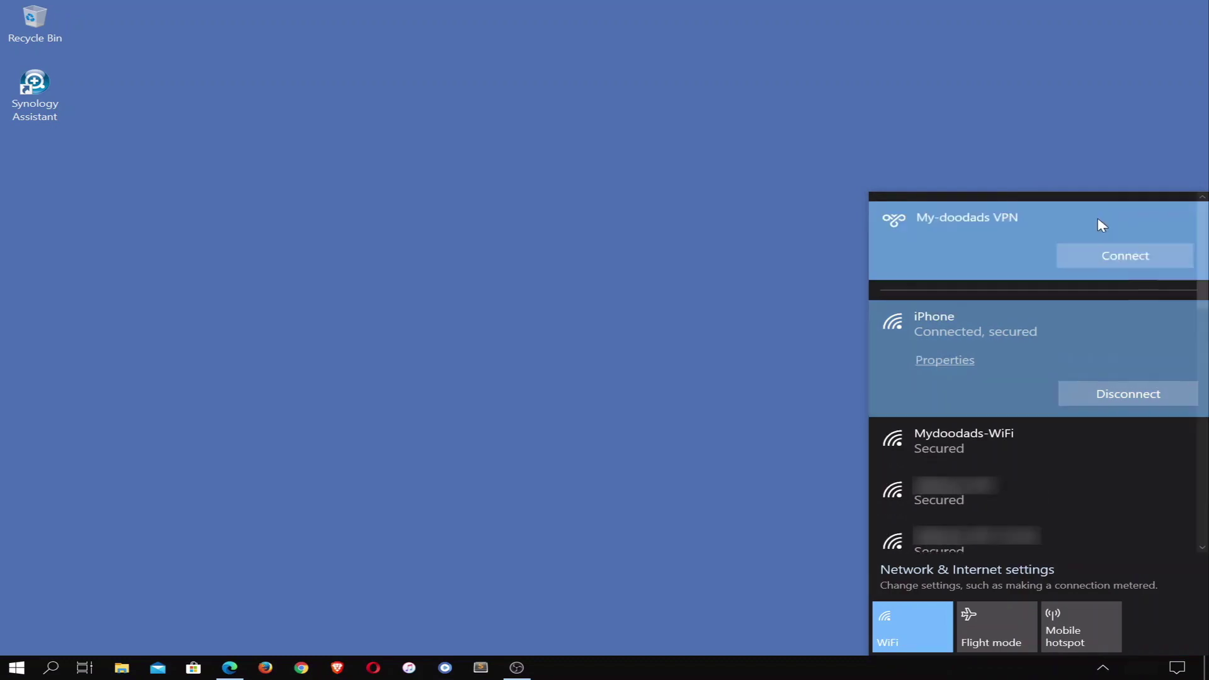
click(1131, 261)
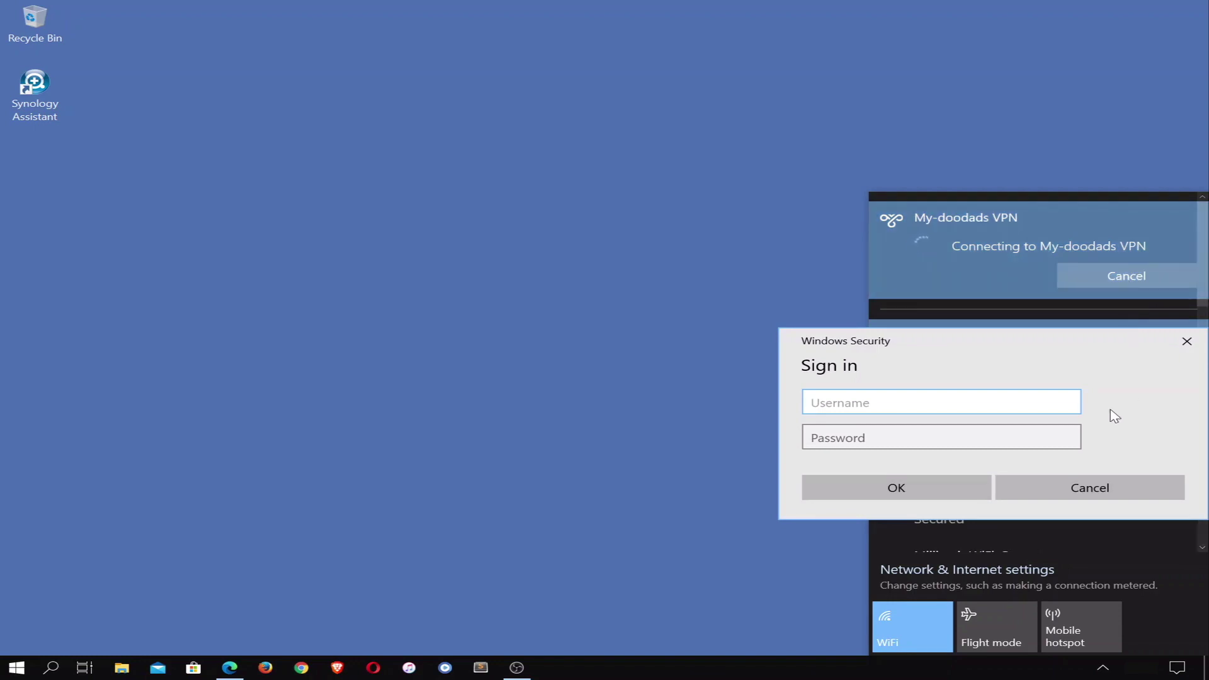
text(mr meeseeks)
key(Tab)
text(********)
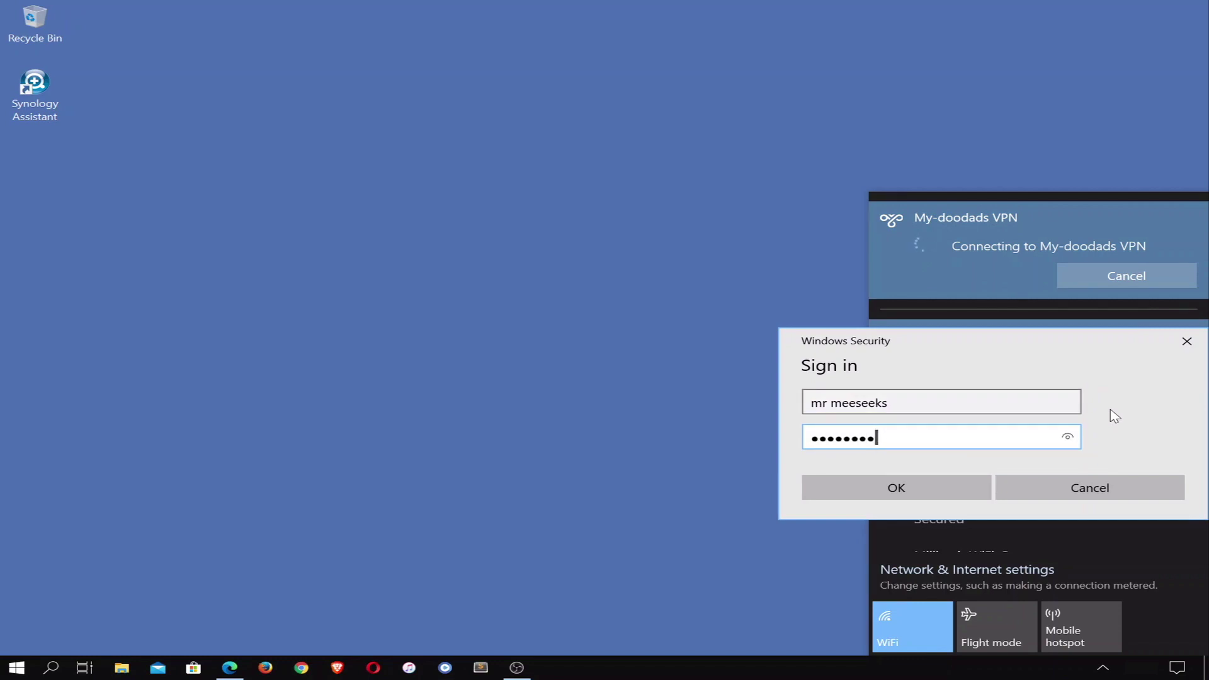
click(929, 490)
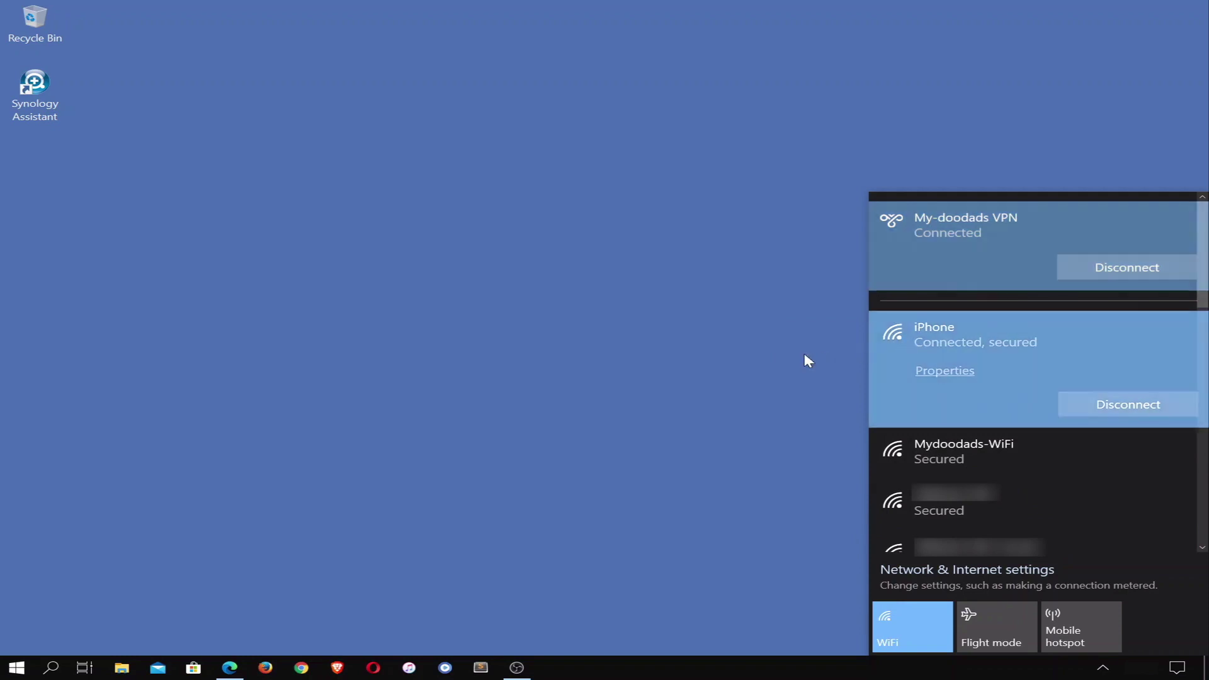
click(726, 327)
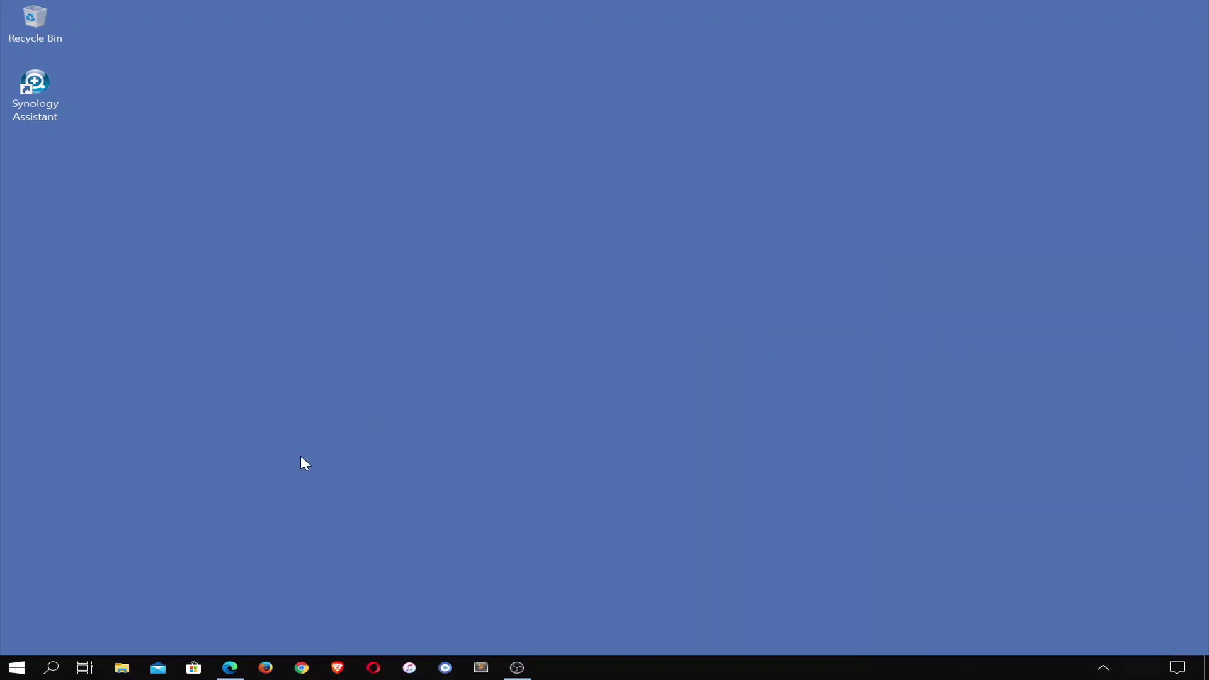
Step: Switch to Microsoft Edge, reload the "whats my ip address" results to check the public IP over the VPN, and minimise the browser
click(230, 668)
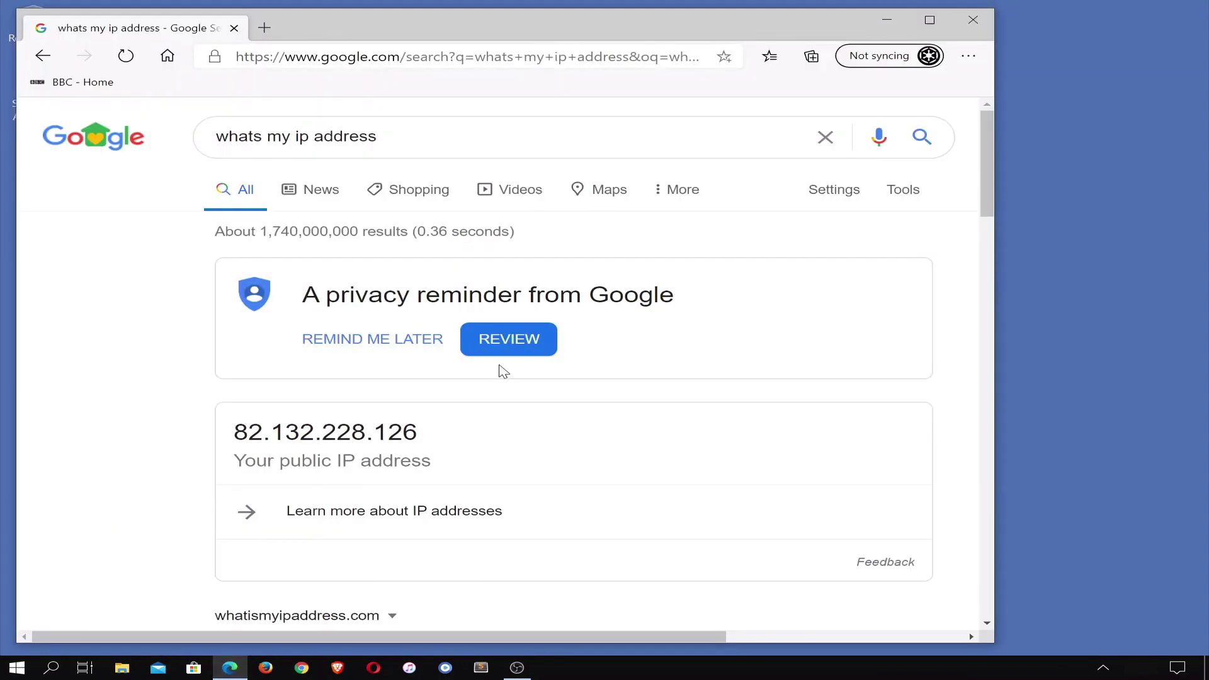
click(125, 56)
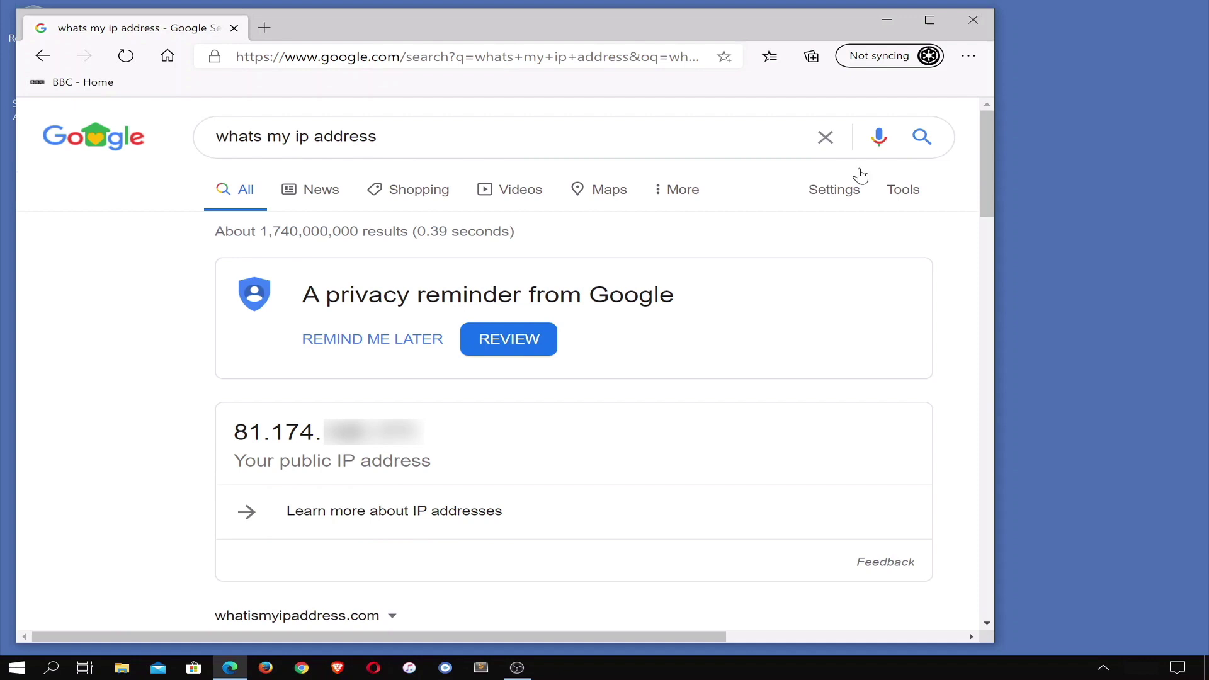
click(887, 22)
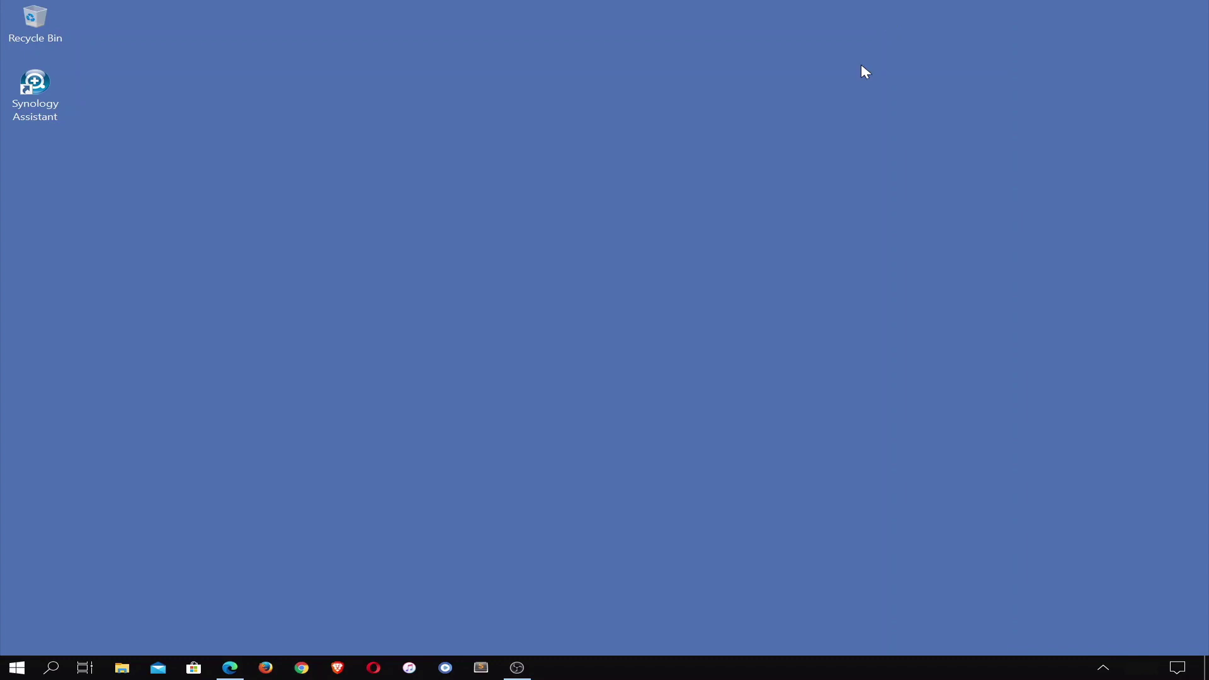
Step: Open File Explorer, go to Network, and browse the shared folders at \\192.168.1.2
click(122, 669)
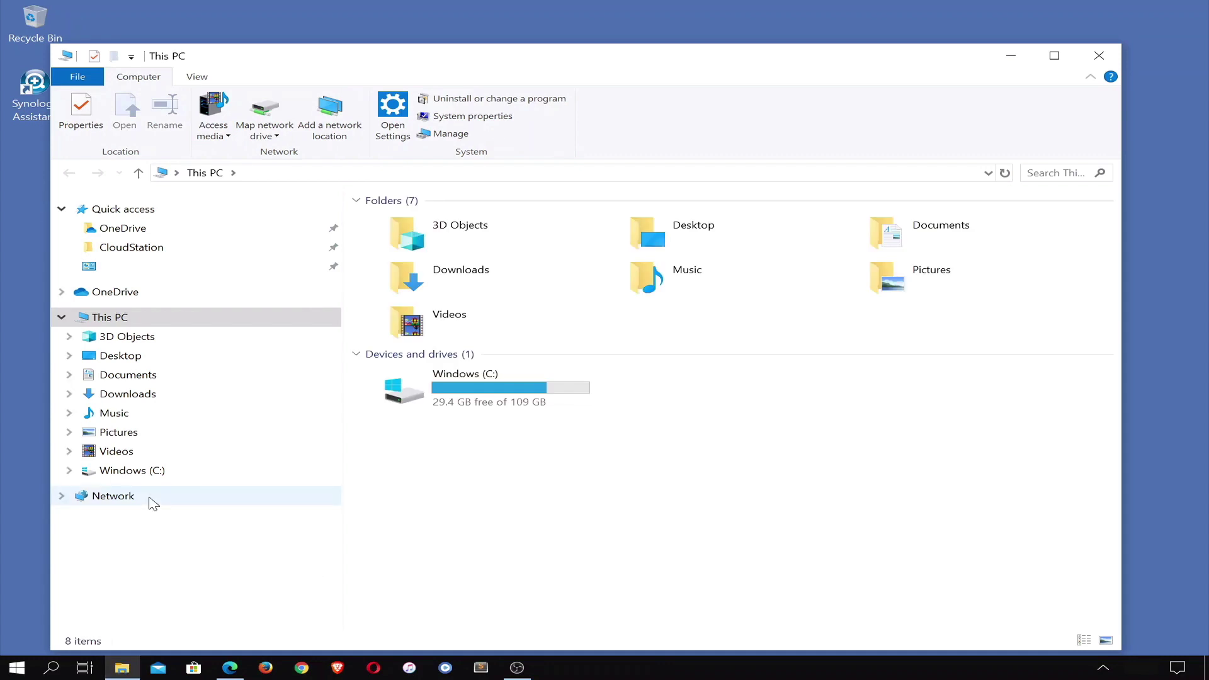
click(114, 496)
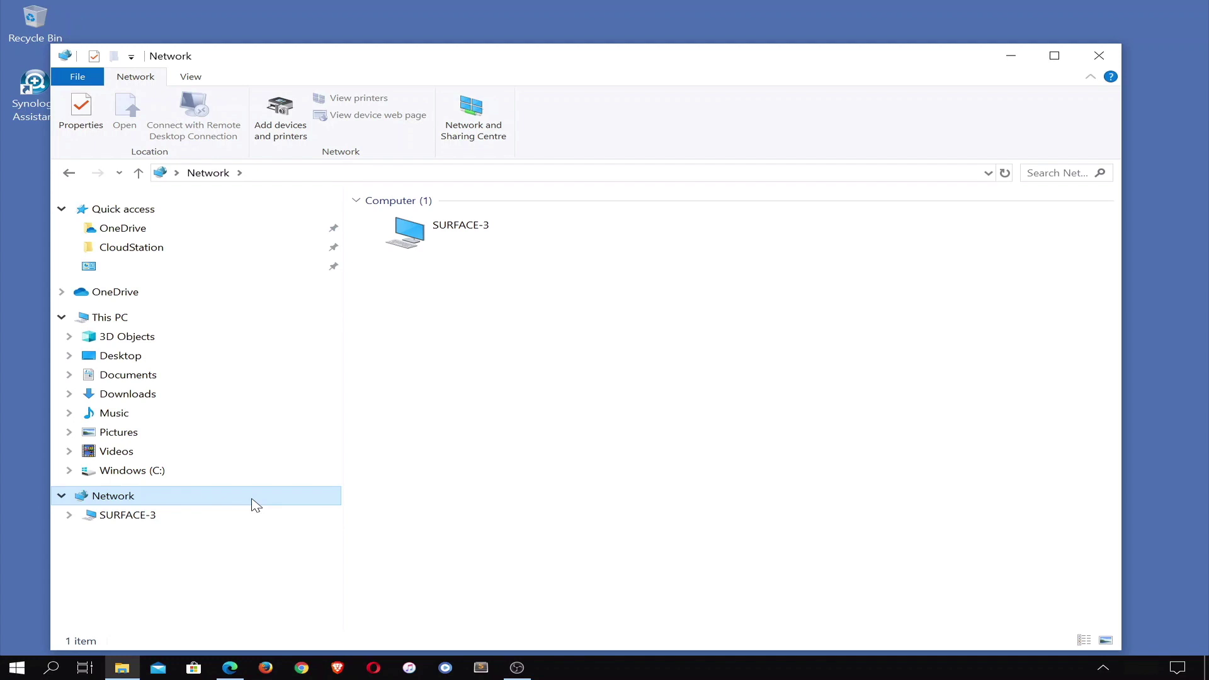
click(359, 174)
text(\\)
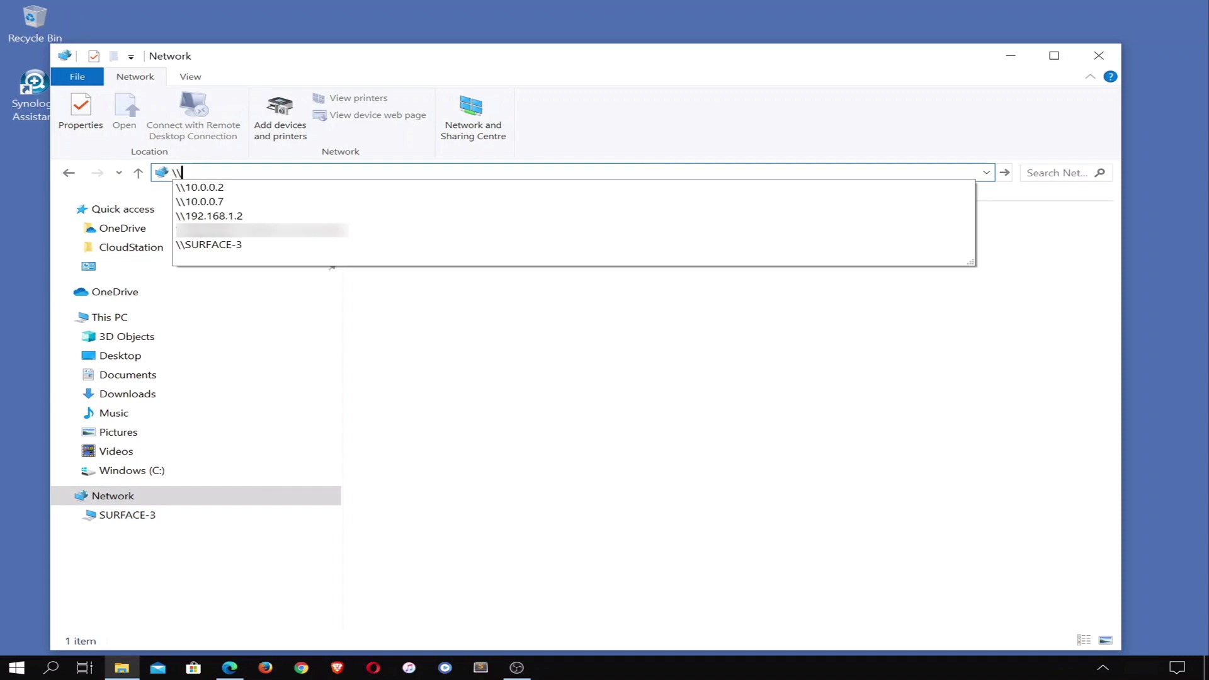
text(192)
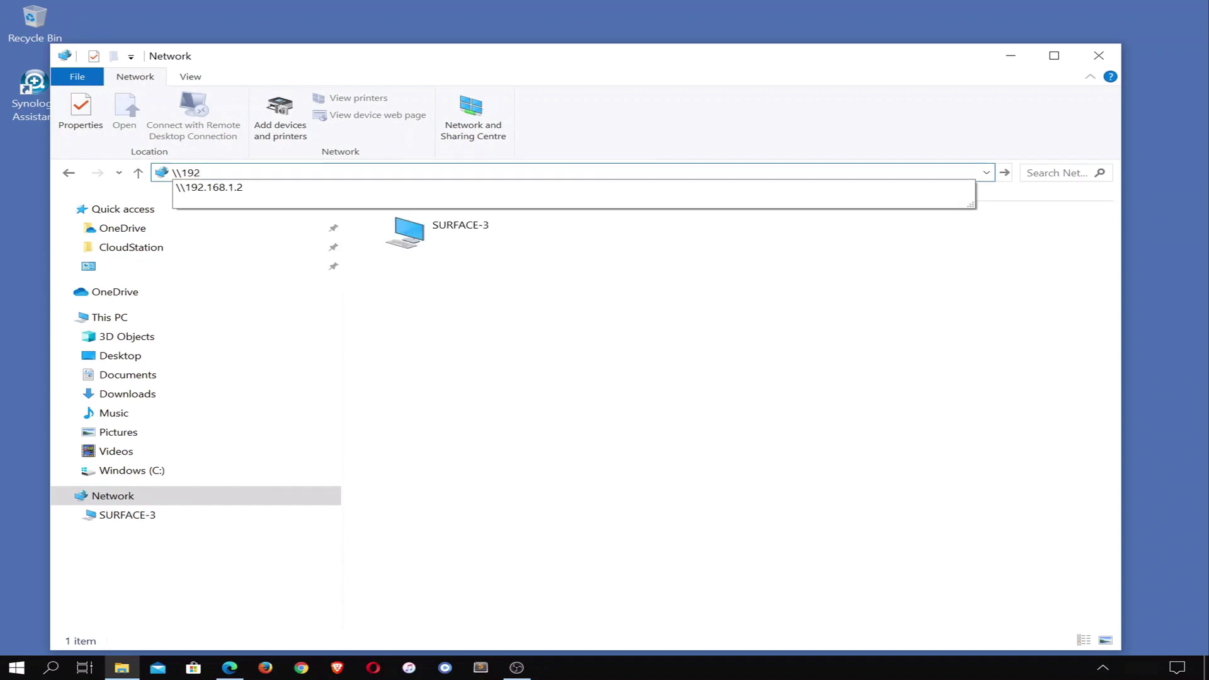
text(.168.1.2)
key(Return)
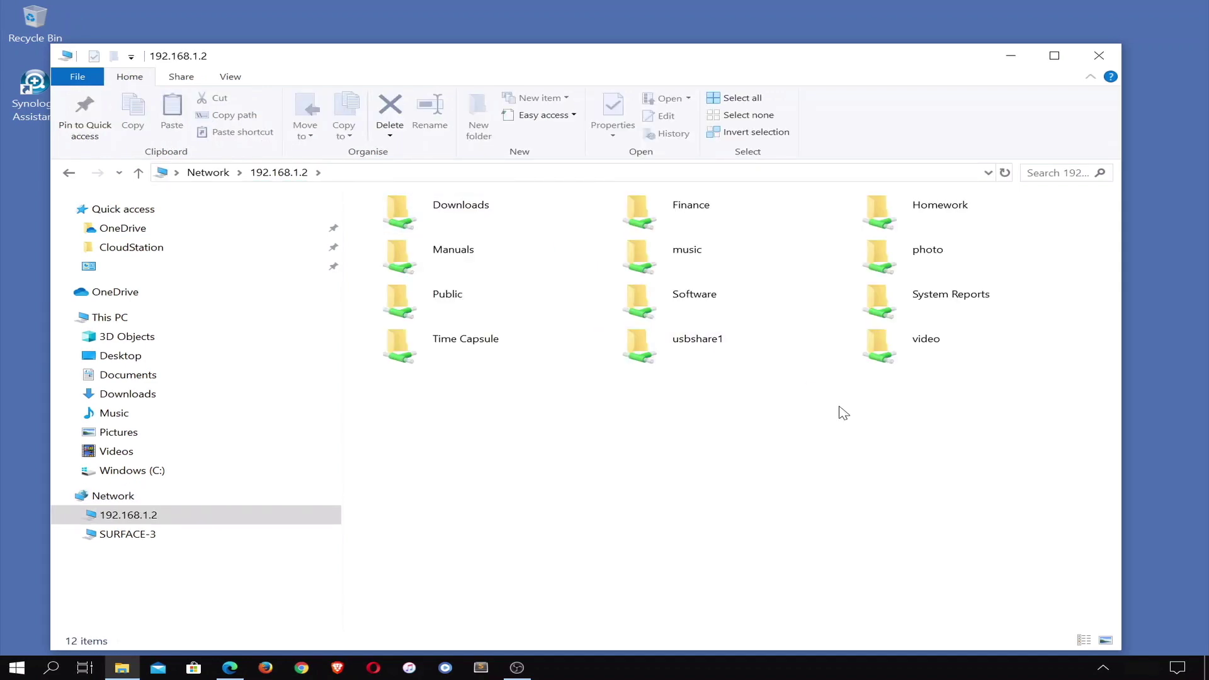
Step: Try to open the network location \\ds314.mydoodads.synology.me and go back to Network
click(351, 173)
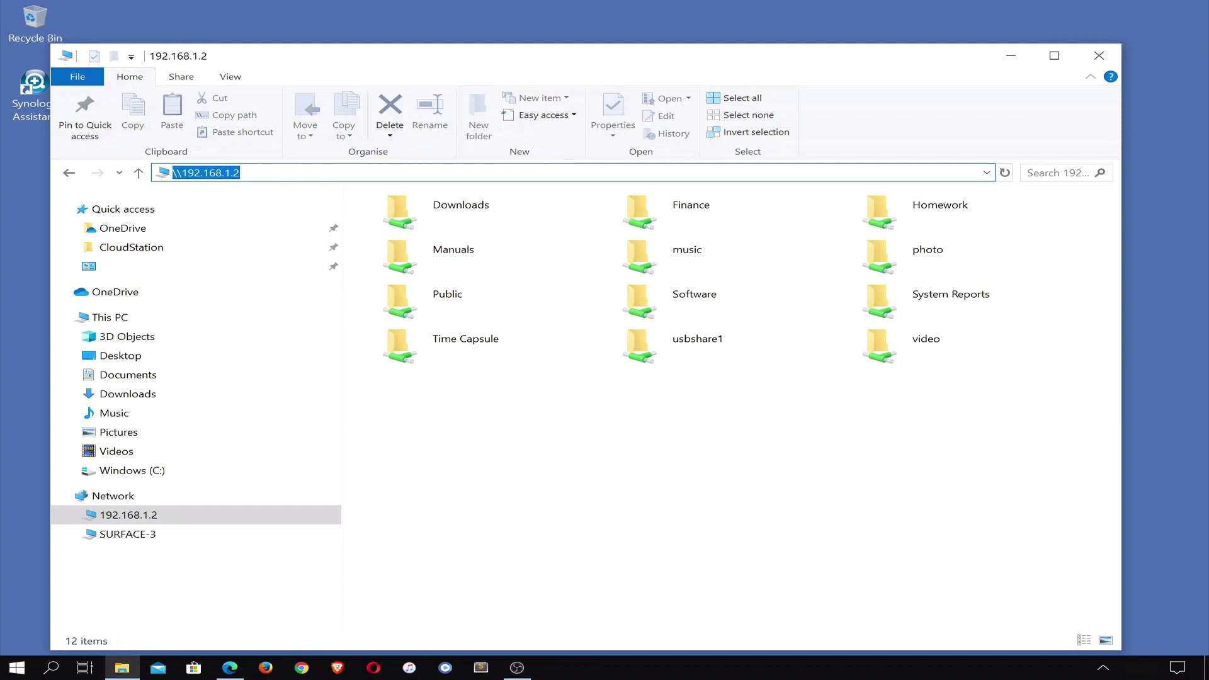
text(\\ds314.mydoodads.synology.me)
key(Return)
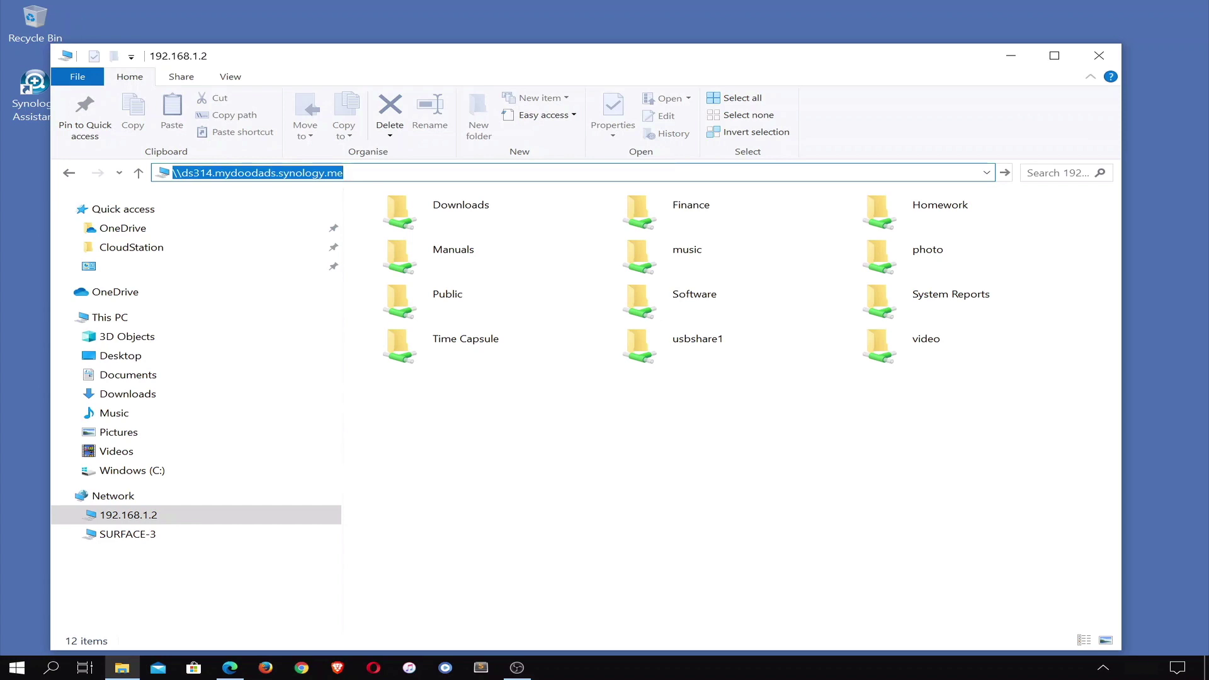
click(134, 497)
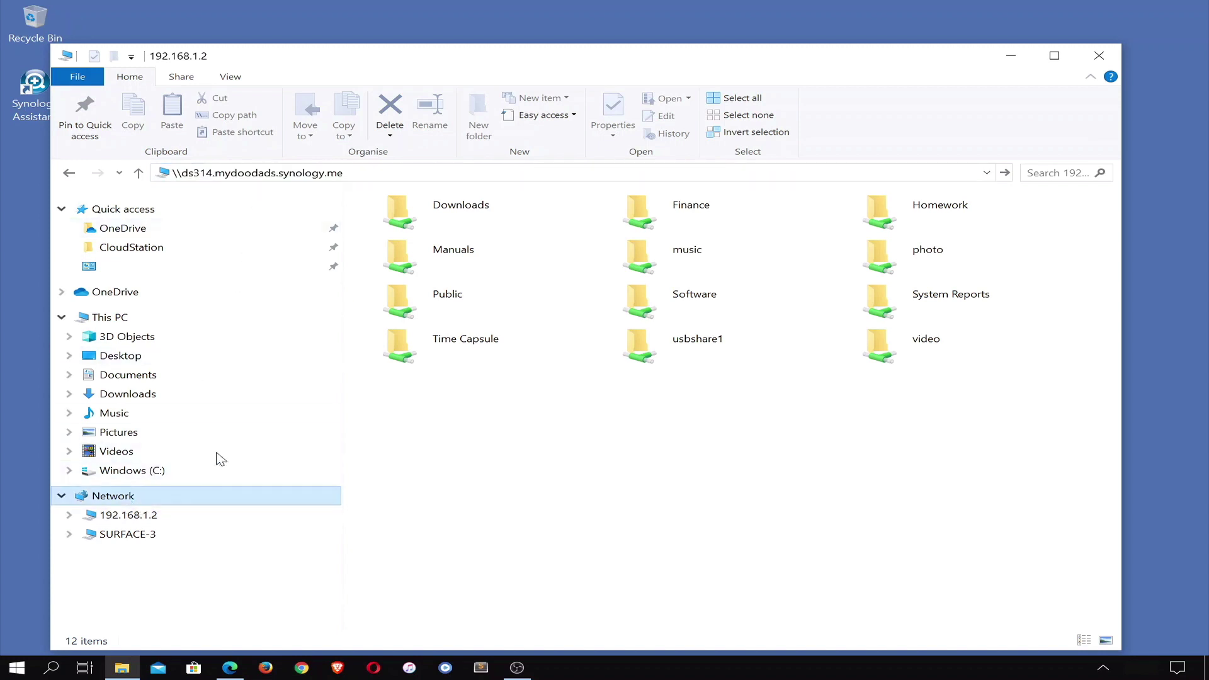
Step: Open the network location \\ds413.mydoodads.synology.me, entering the account password for the network credentials, and close File Explorer
click(364, 177)
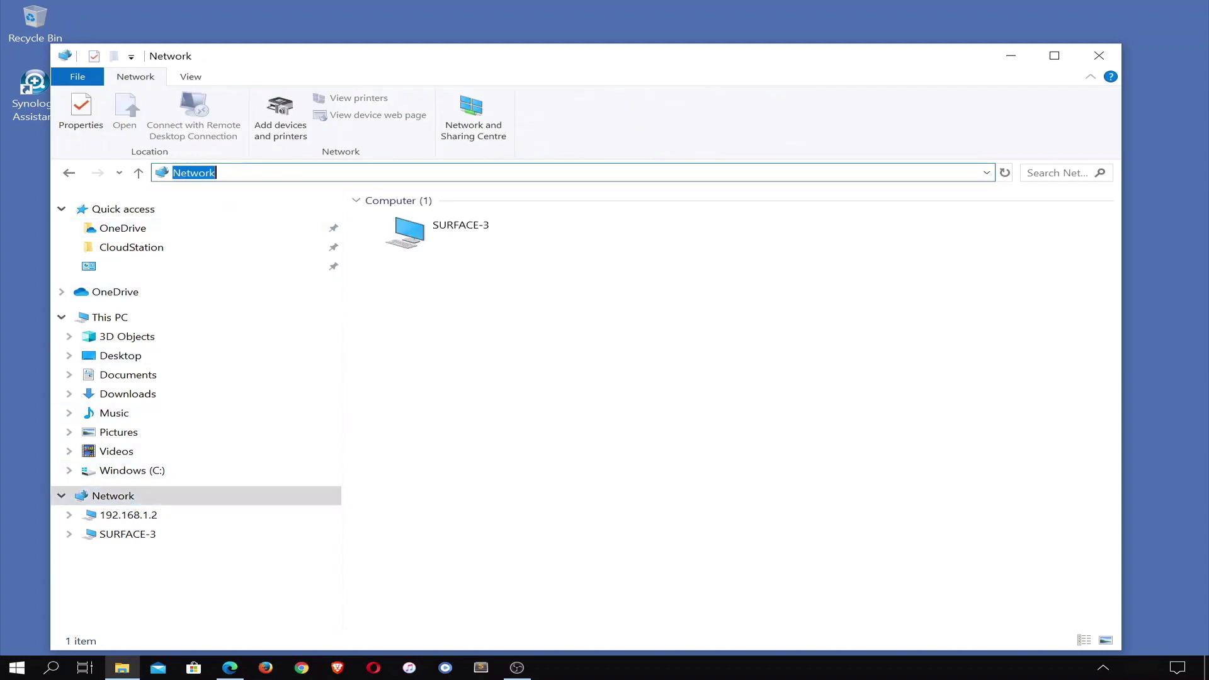
text(\\ds)
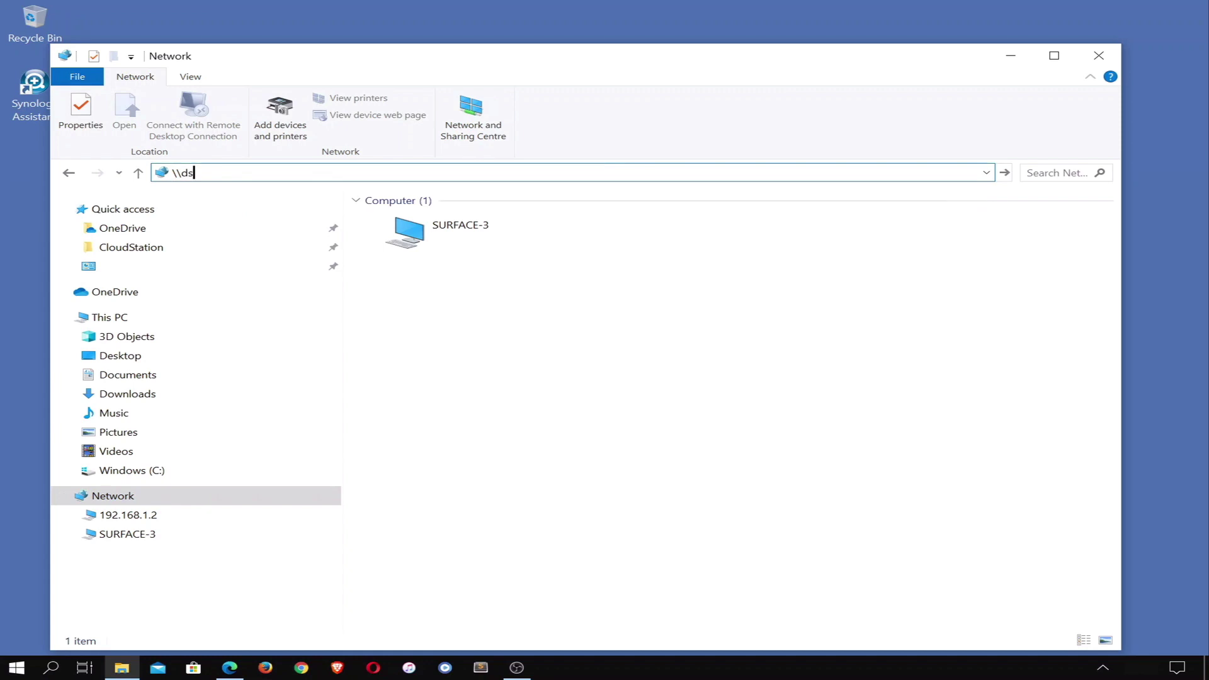
text(413.mydoodads.synology.me)
key(Return)
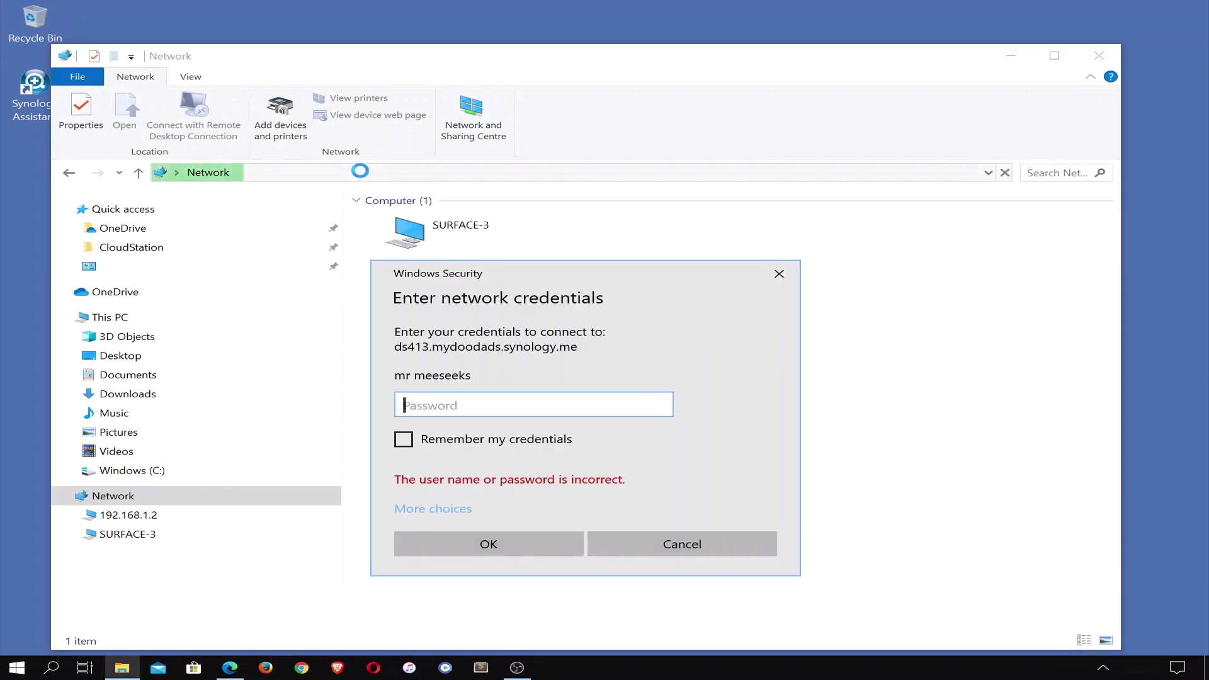
text(•••••••••)
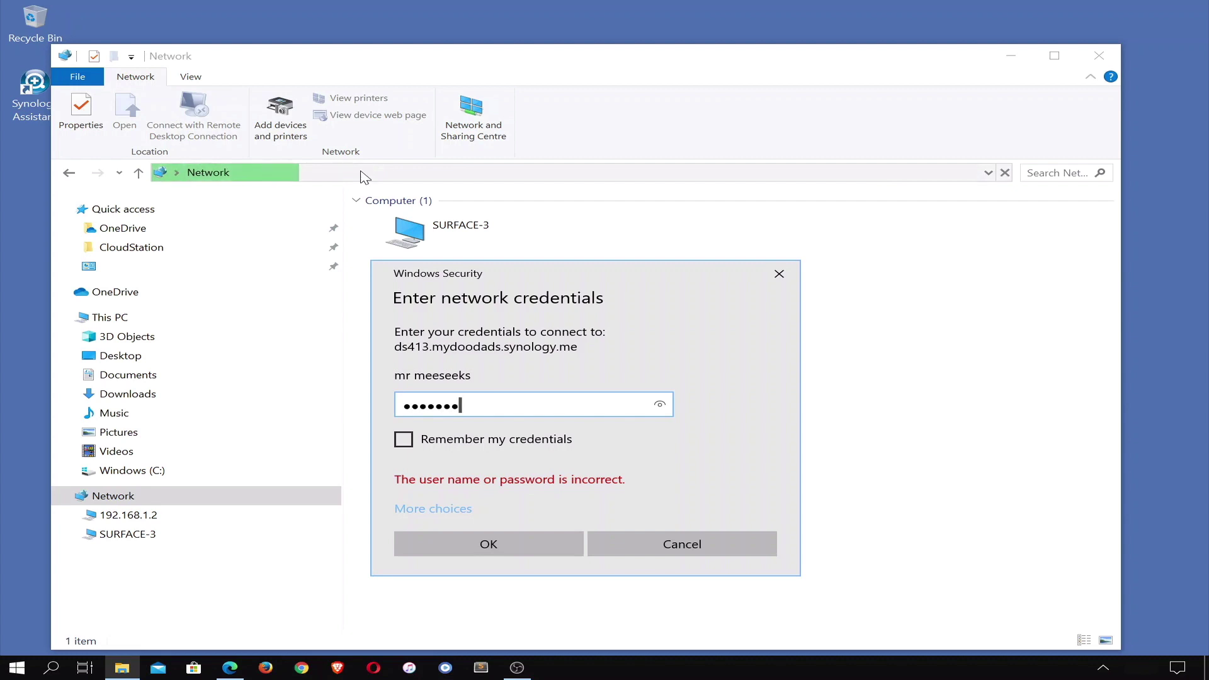
key(Return)
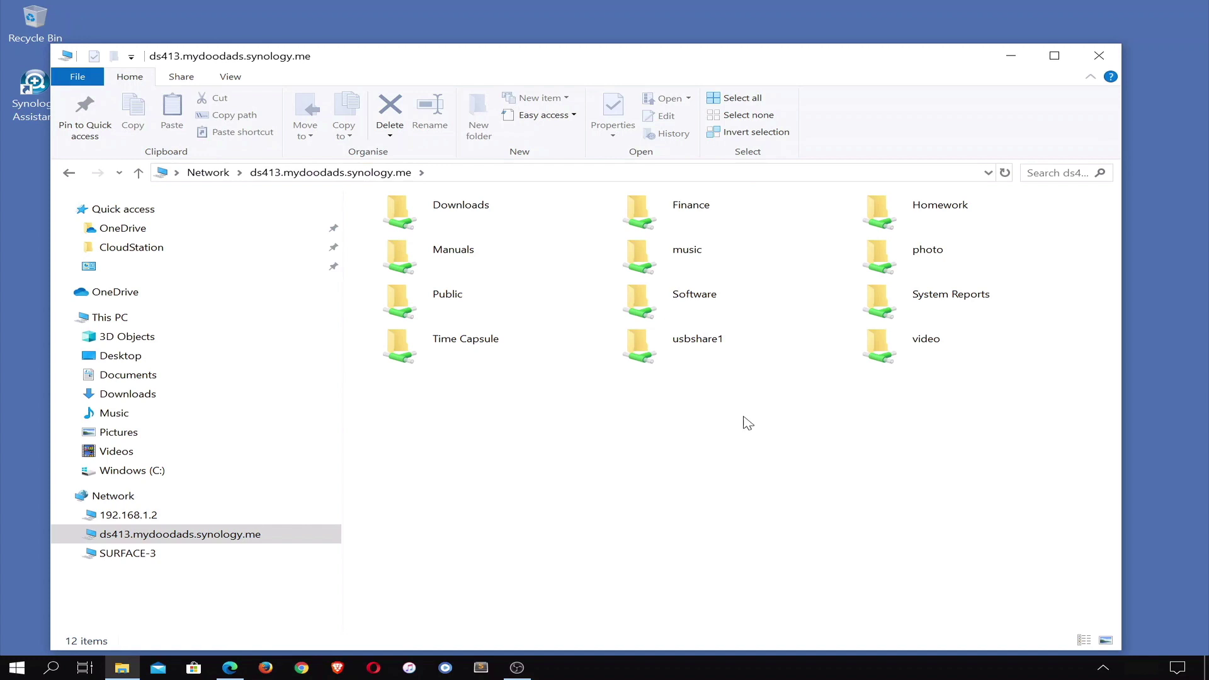
click(1099, 55)
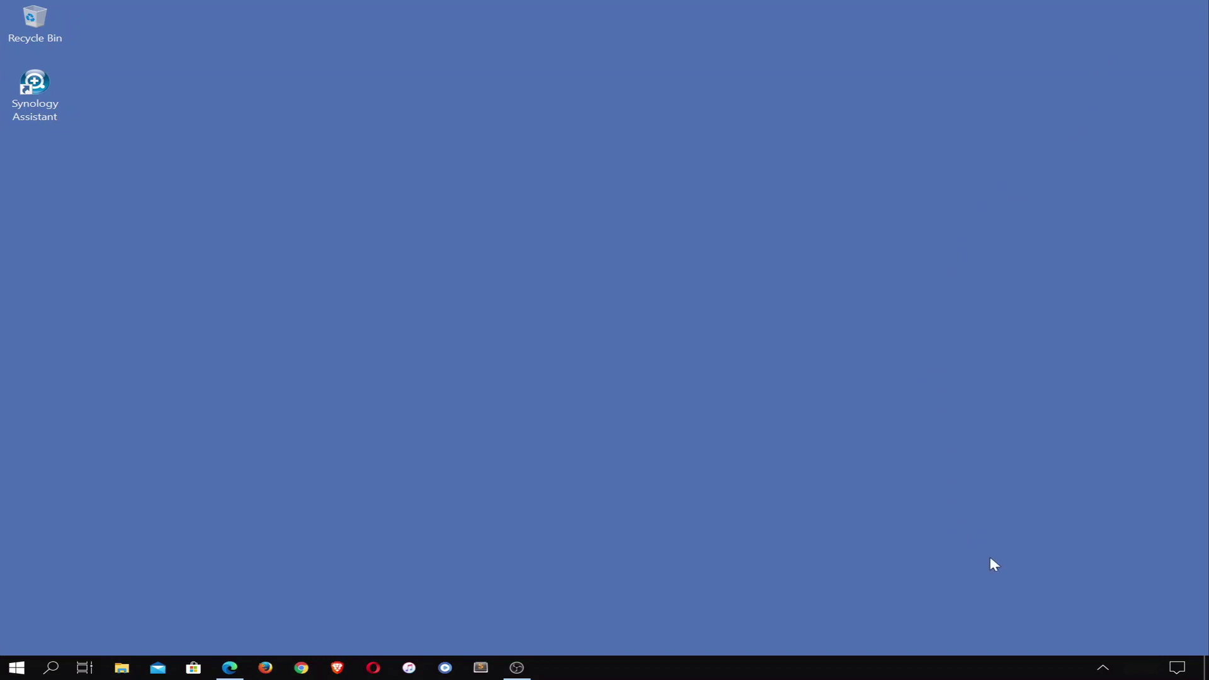
Step: Disconnect the My-doodads VPN
click(1103, 670)
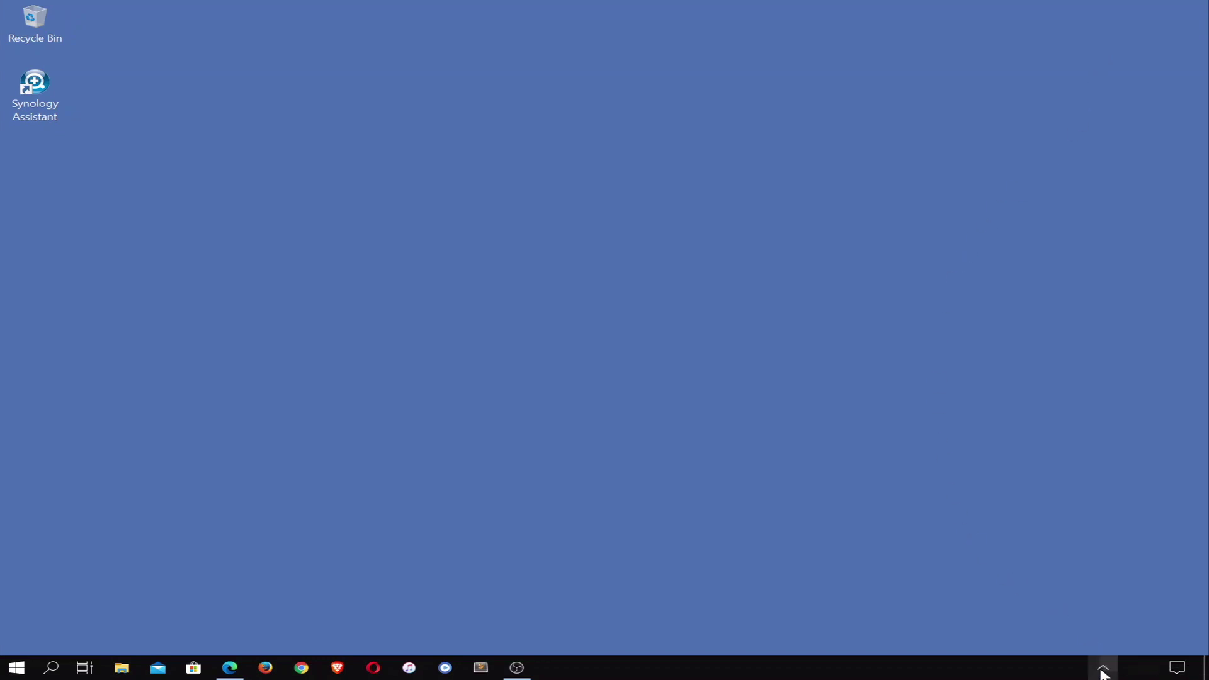
mouse_move(1104, 616)
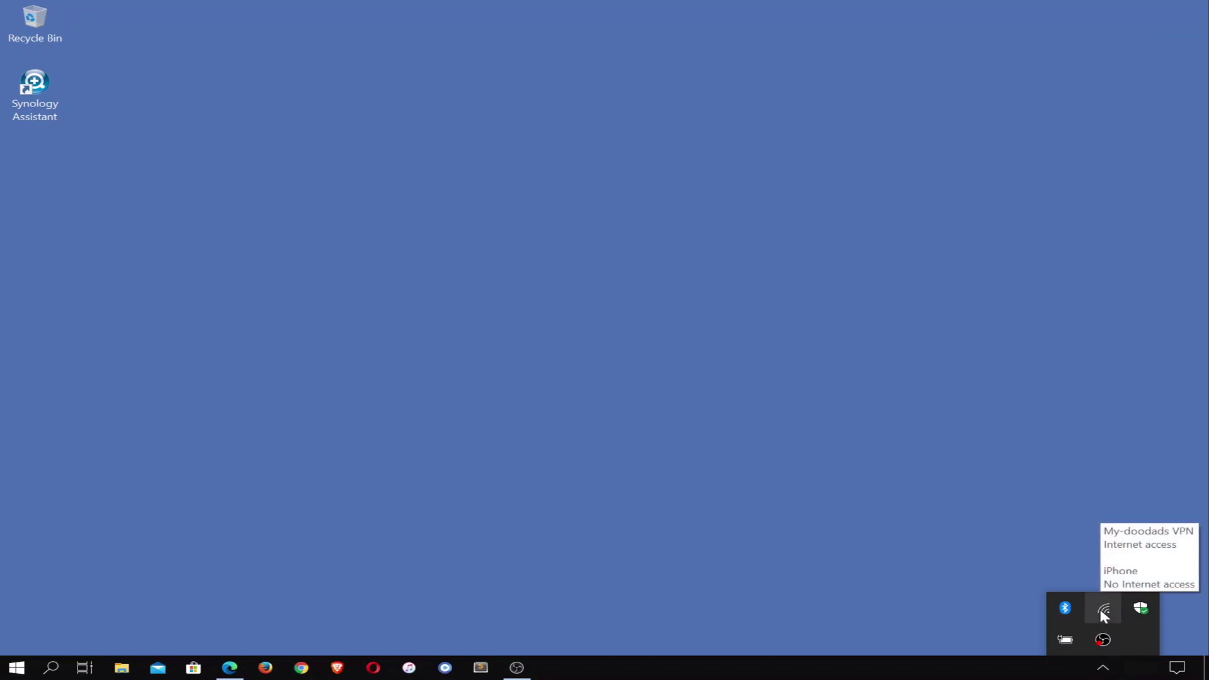
click(1104, 610)
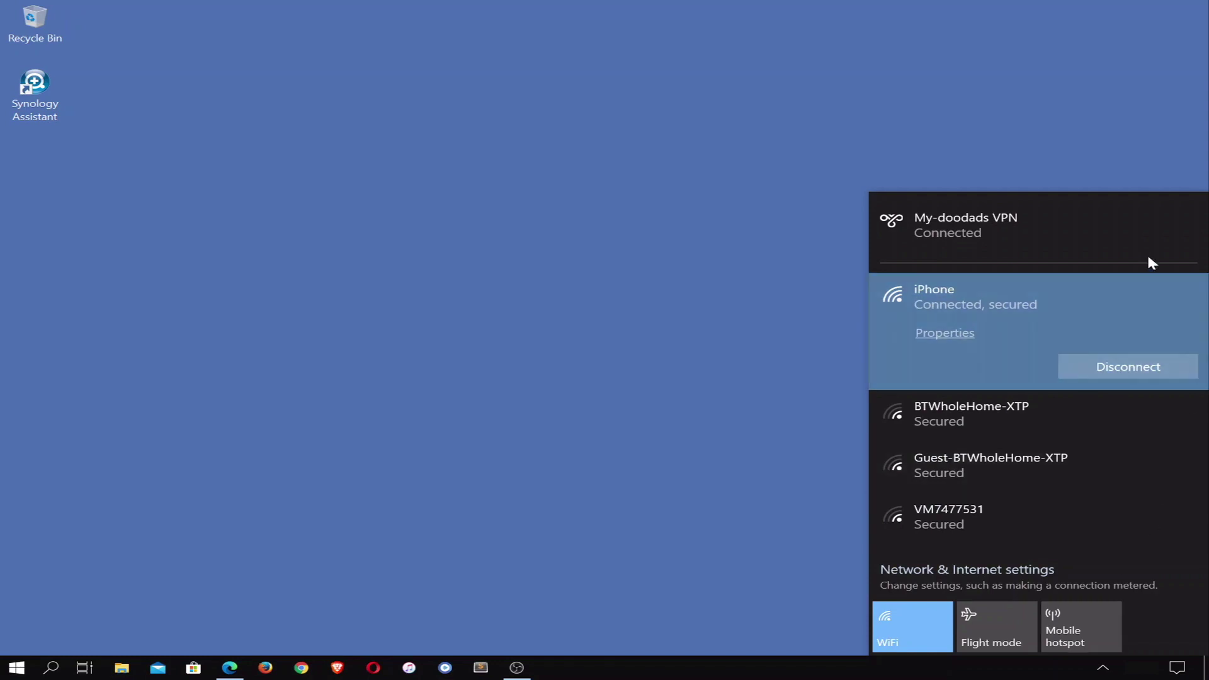
click(1128, 236)
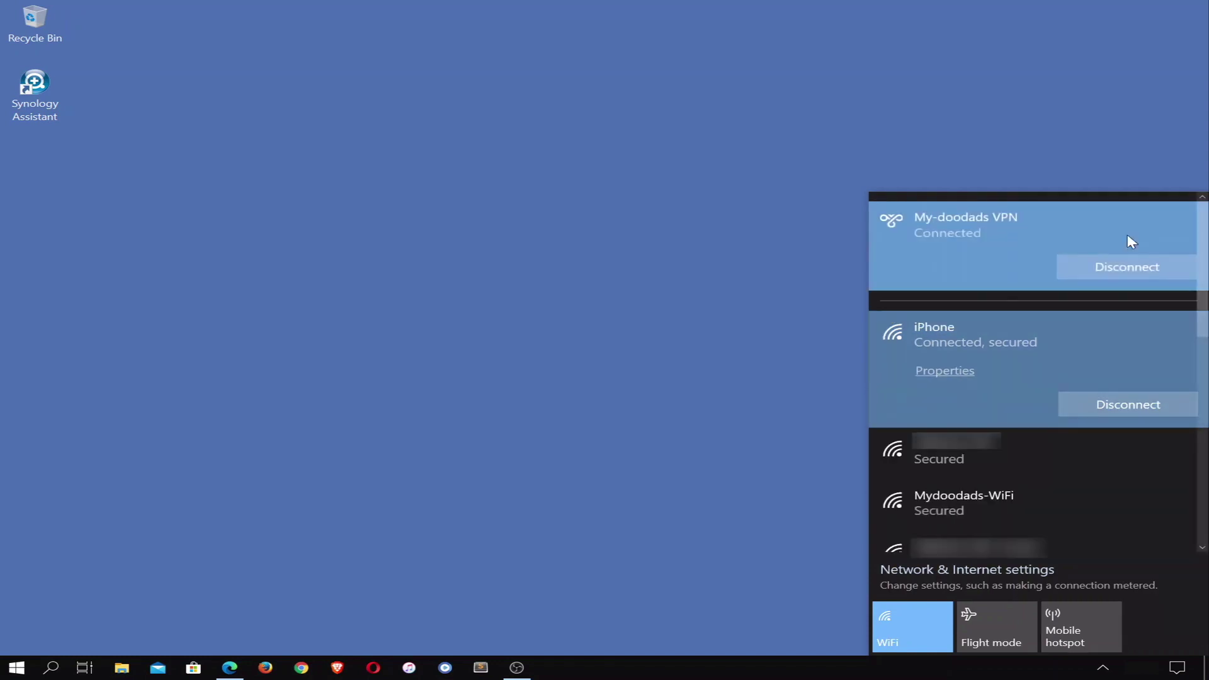
click(1161, 274)
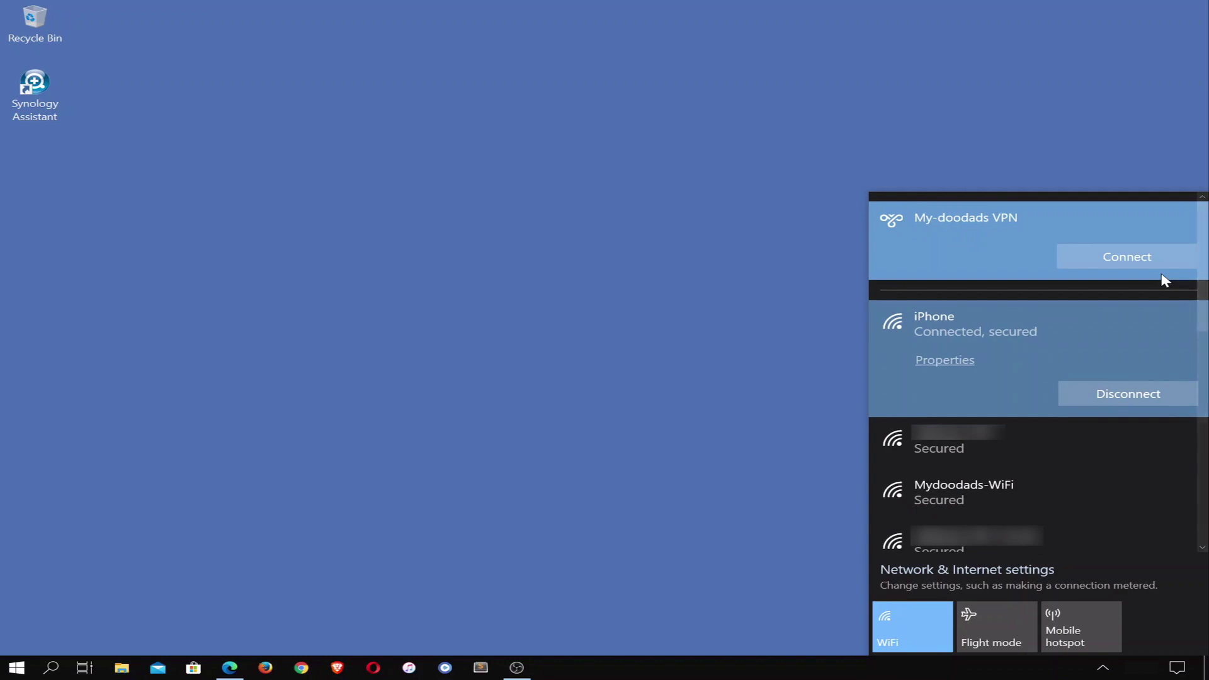
Step: Disconnect from the iPhone network, return to Mydoodads-WiFi, and dismiss the network list
click(1151, 400)
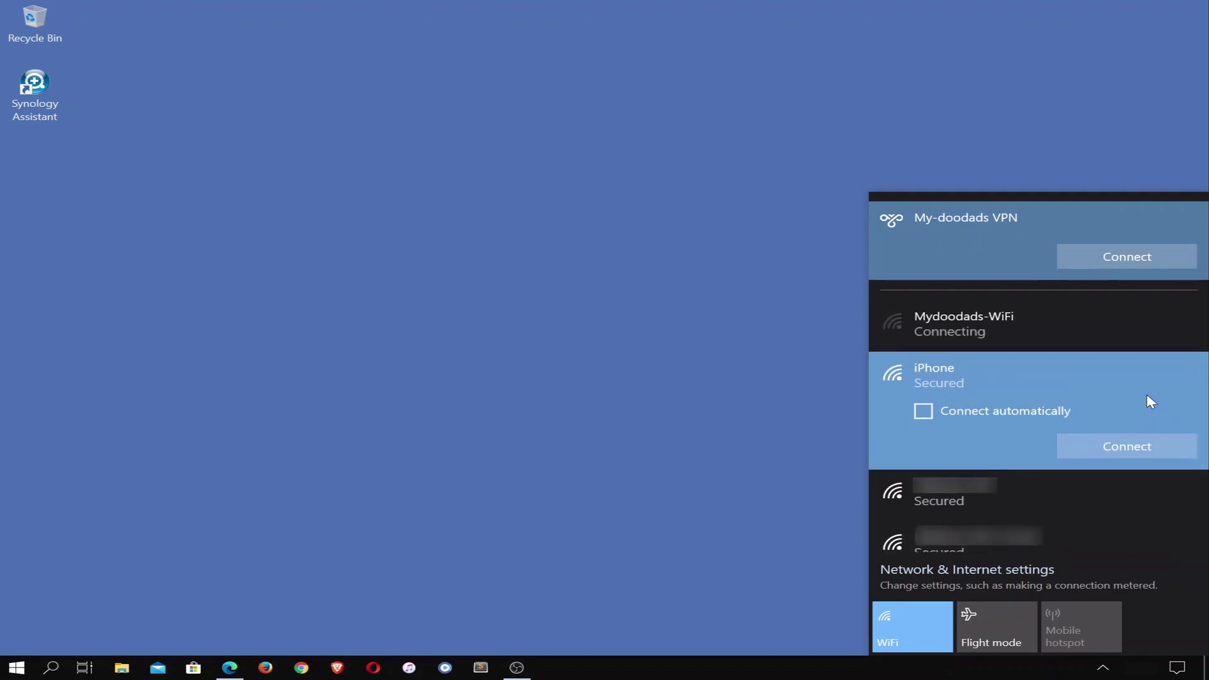
click(1125, 334)
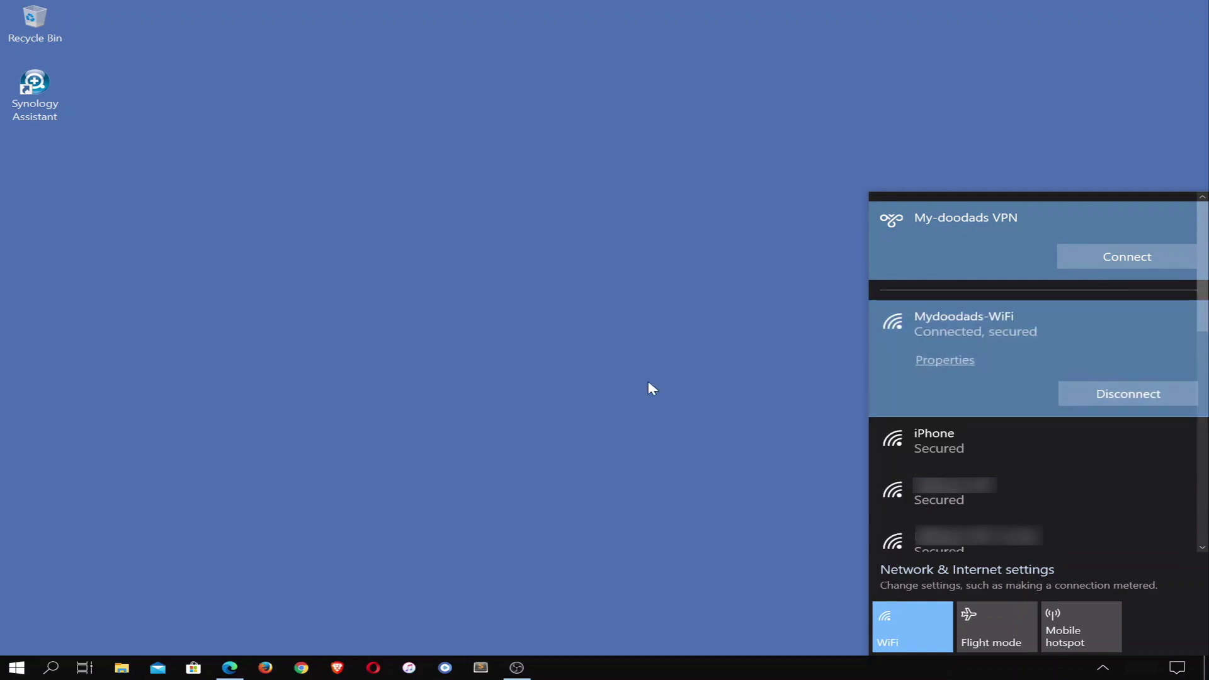
click(594, 362)
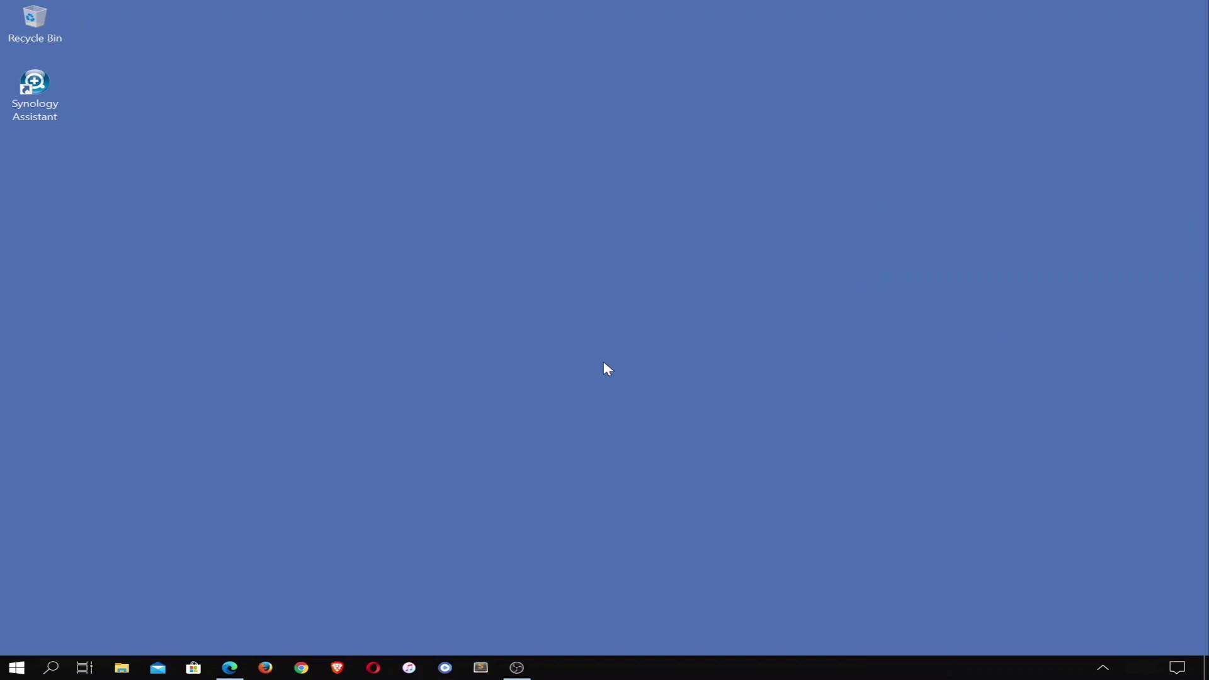